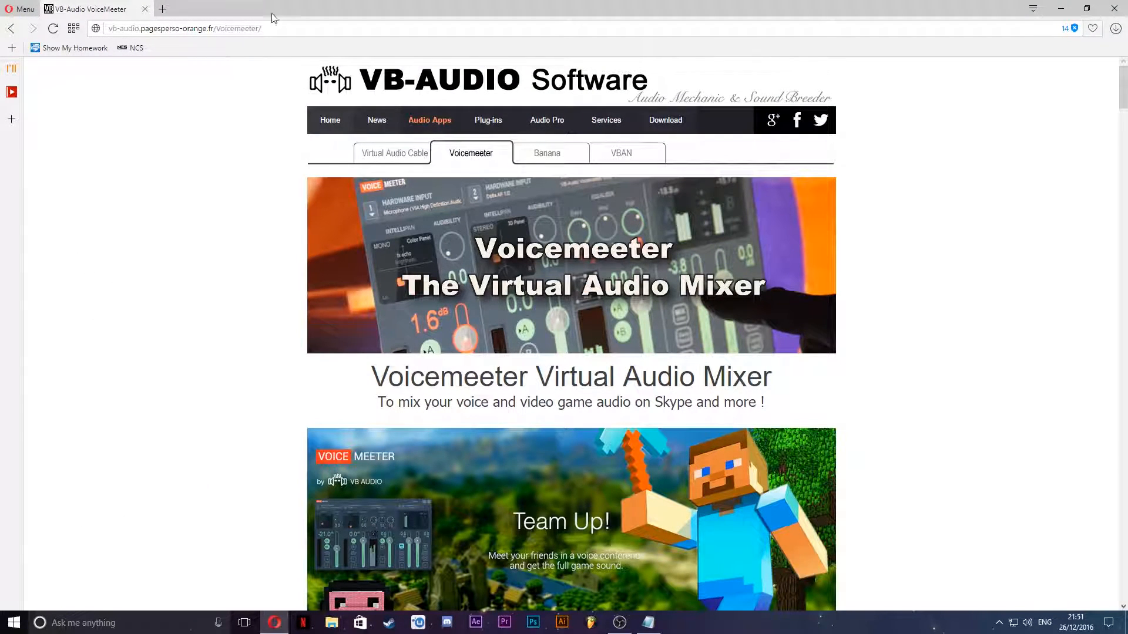
left_click(277, 26)
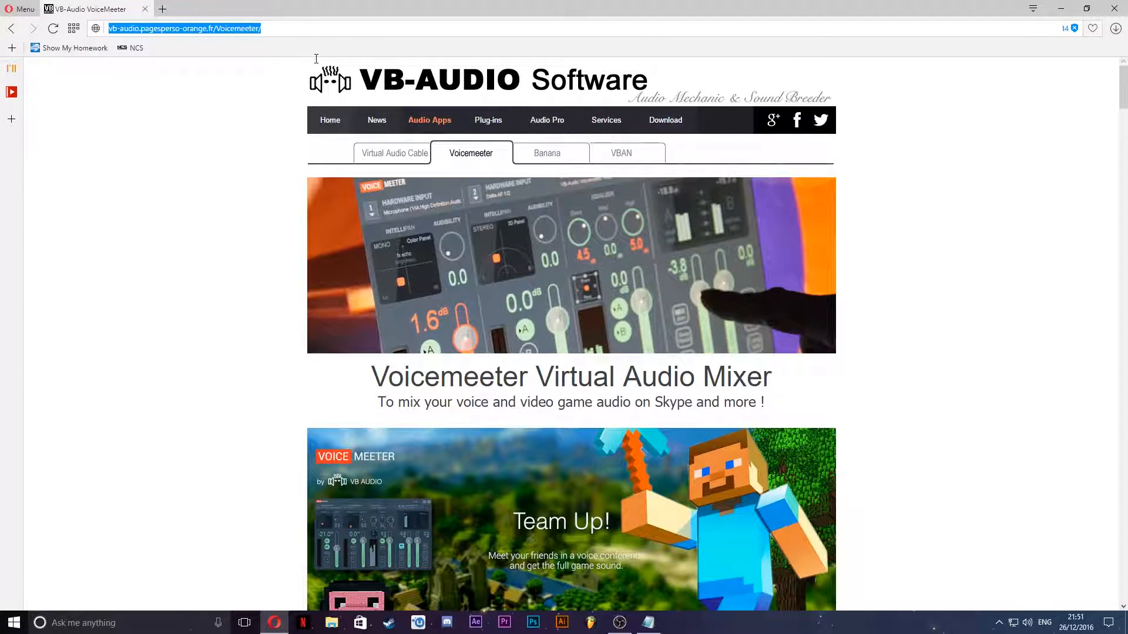
left_click_drag(316, 58, 128, 324)
left_click(128, 324)
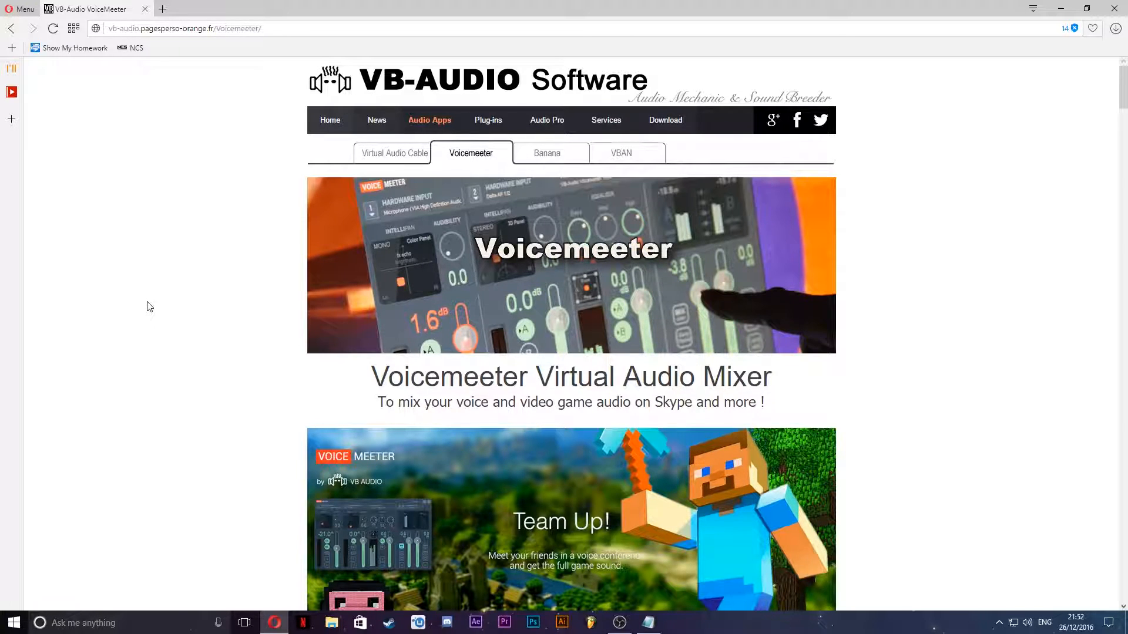
Download the Voicemeeter 1.0.5.1 EXE installer and save it as VoicemeeterSetup.exe in the Downloads folder.
scroll(478, 455, "down", 3)
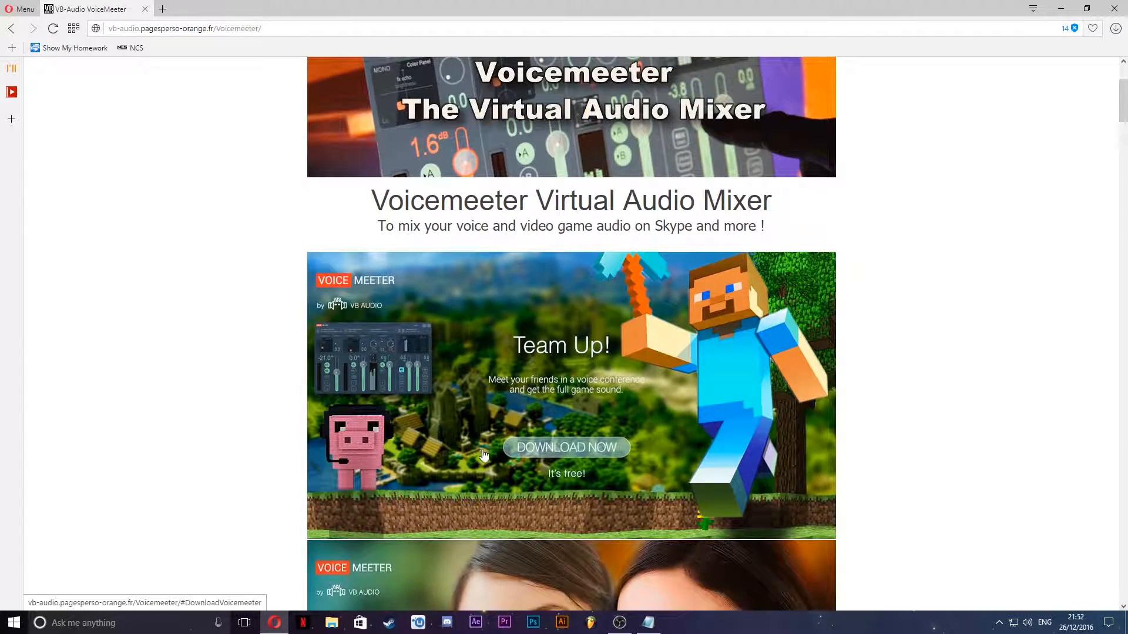
scroll(528, 529, "up", 3)
scroll(592, 587, "down", 1)
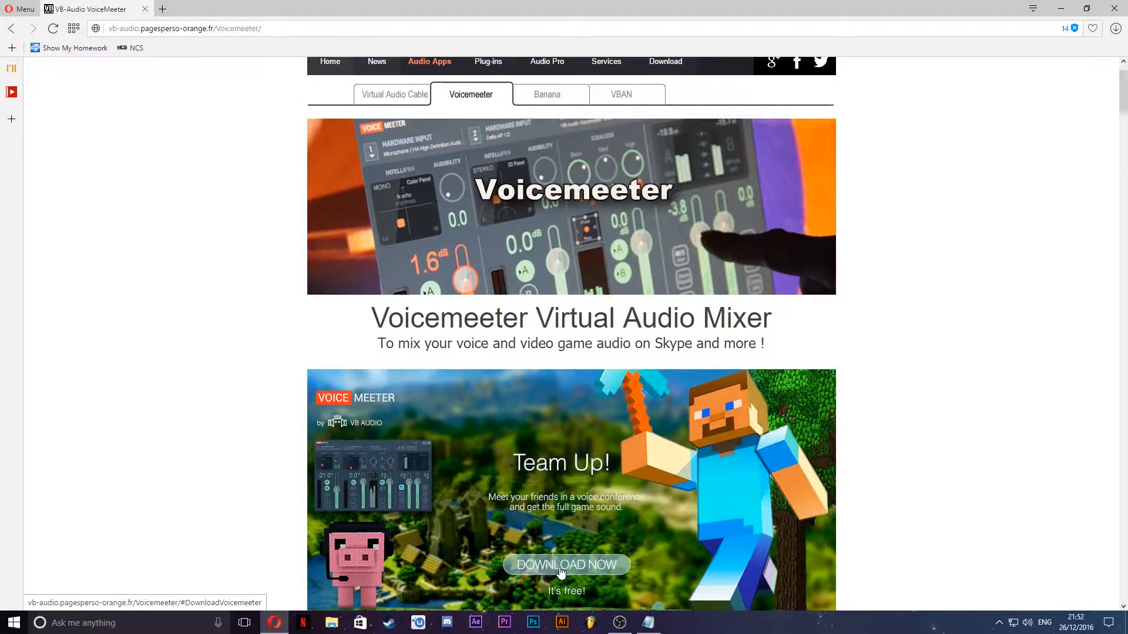
left_click(592, 588)
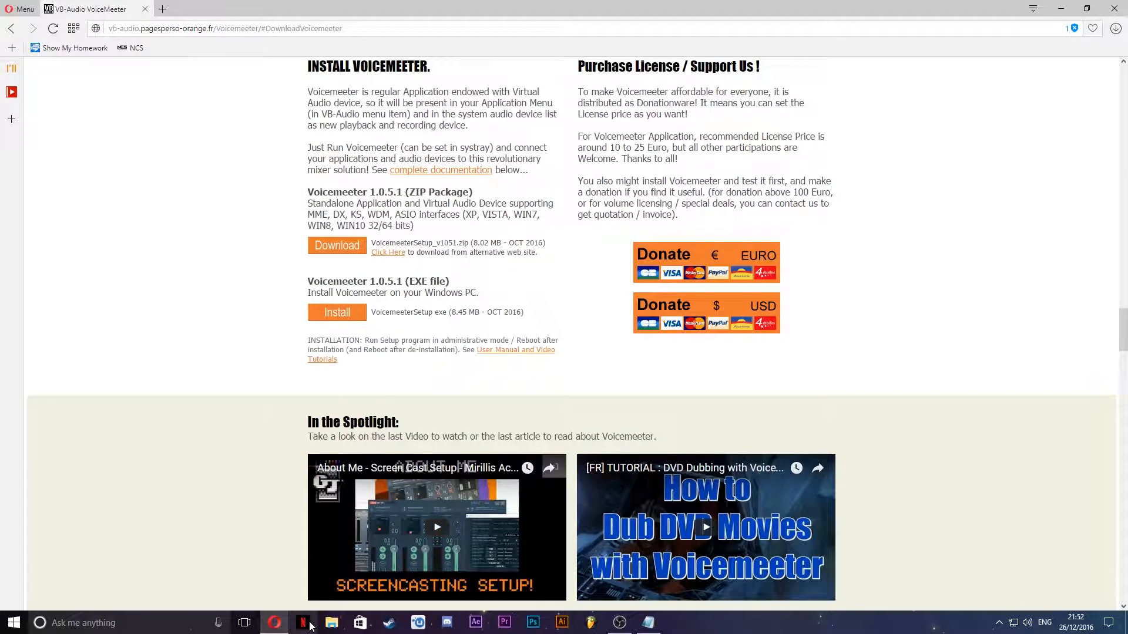
left_click(355, 318)
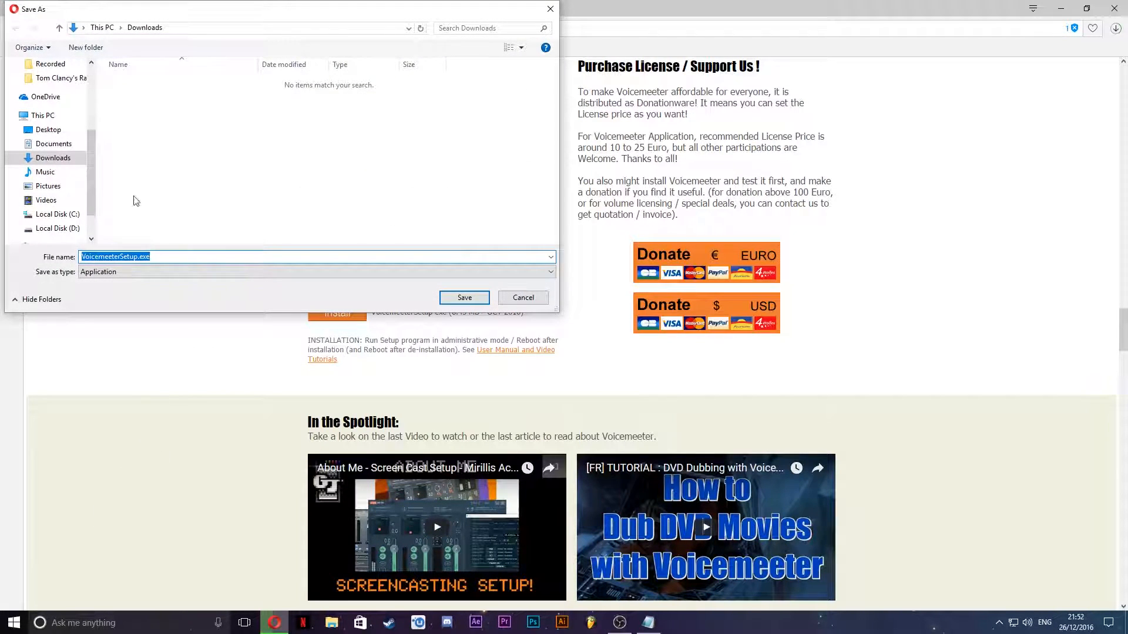
left_click(464, 298)
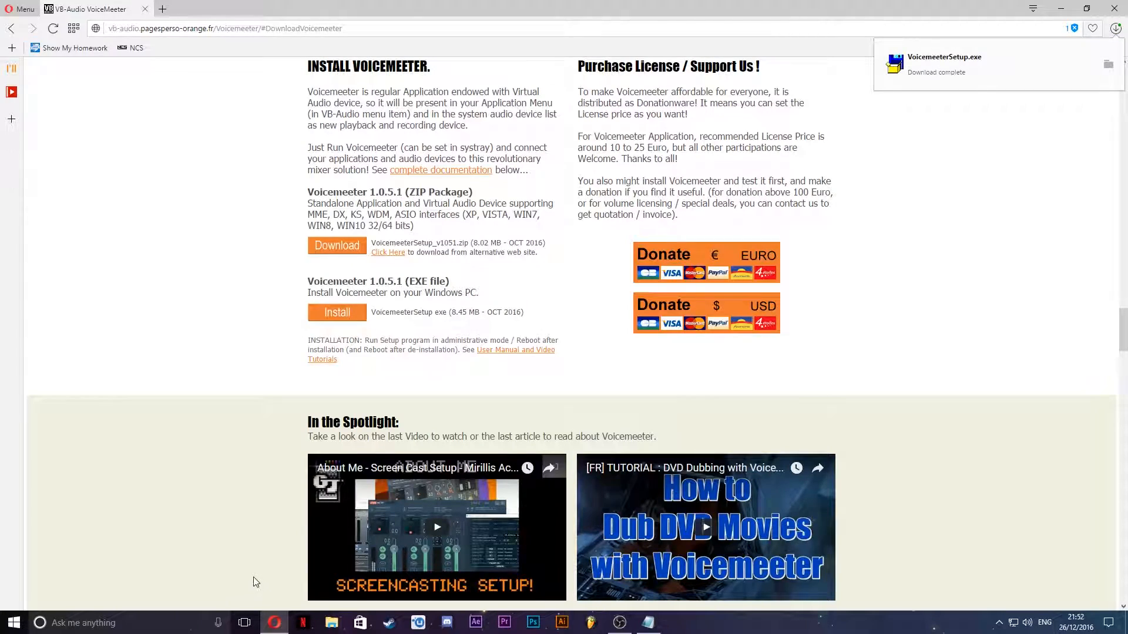
Download the VB-CABLE driver package VBCABLE_Driver_Pack43.zip from the site's Virtual Audio Cable page.
scroll(357, 478, "up", 5)
scroll(757, 324, "up", 8)
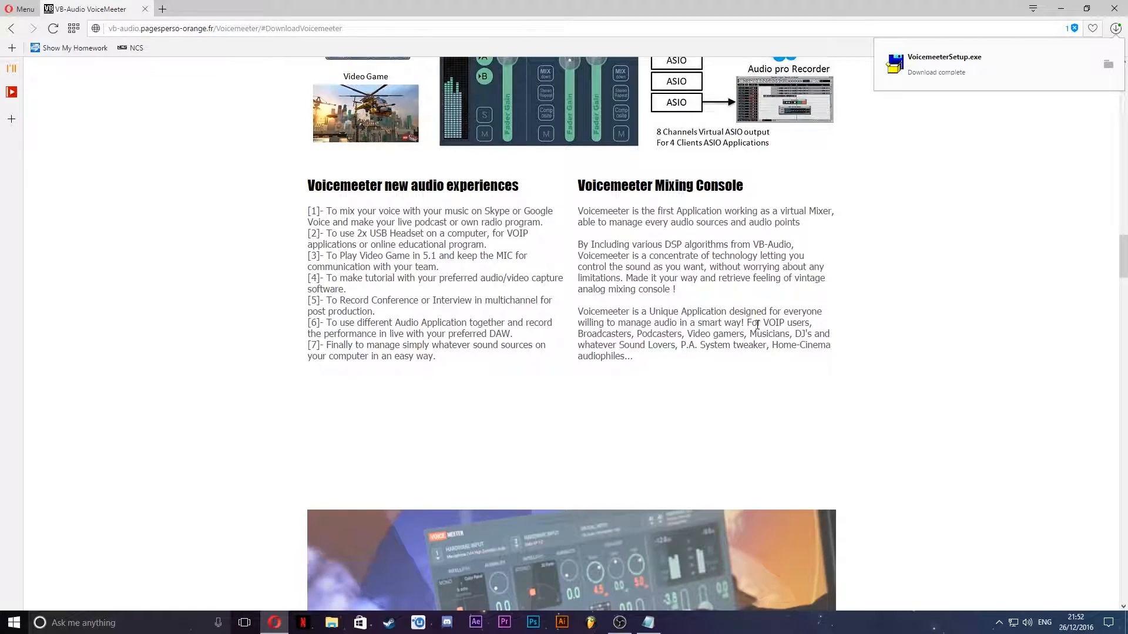
scroll(757, 324, "up", 15)
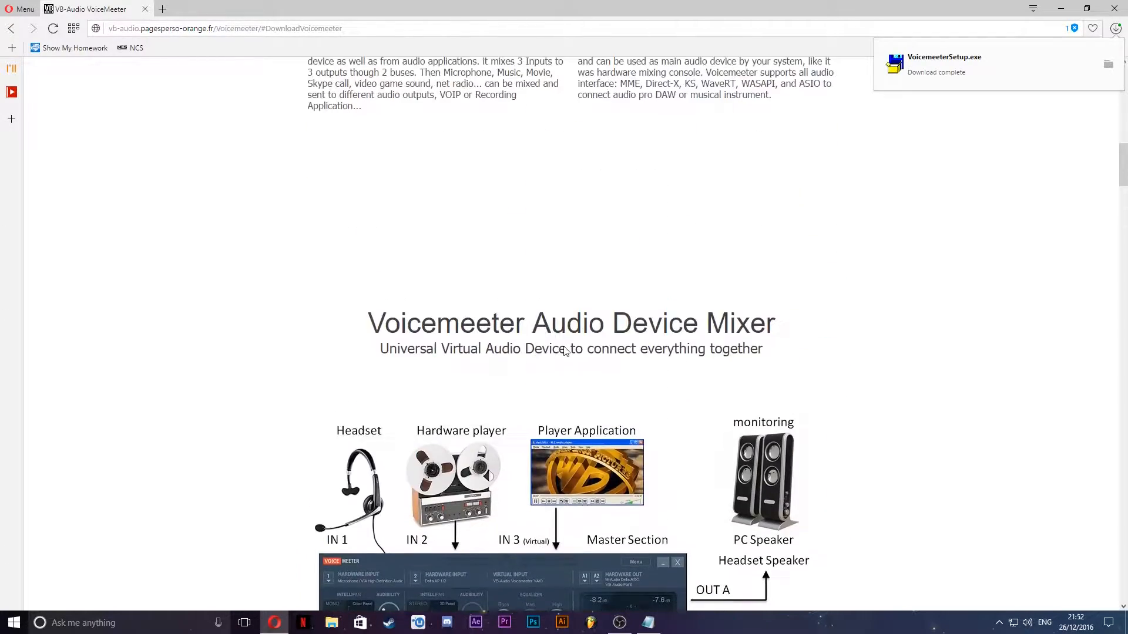
scroll(573, 351, "up", 10)
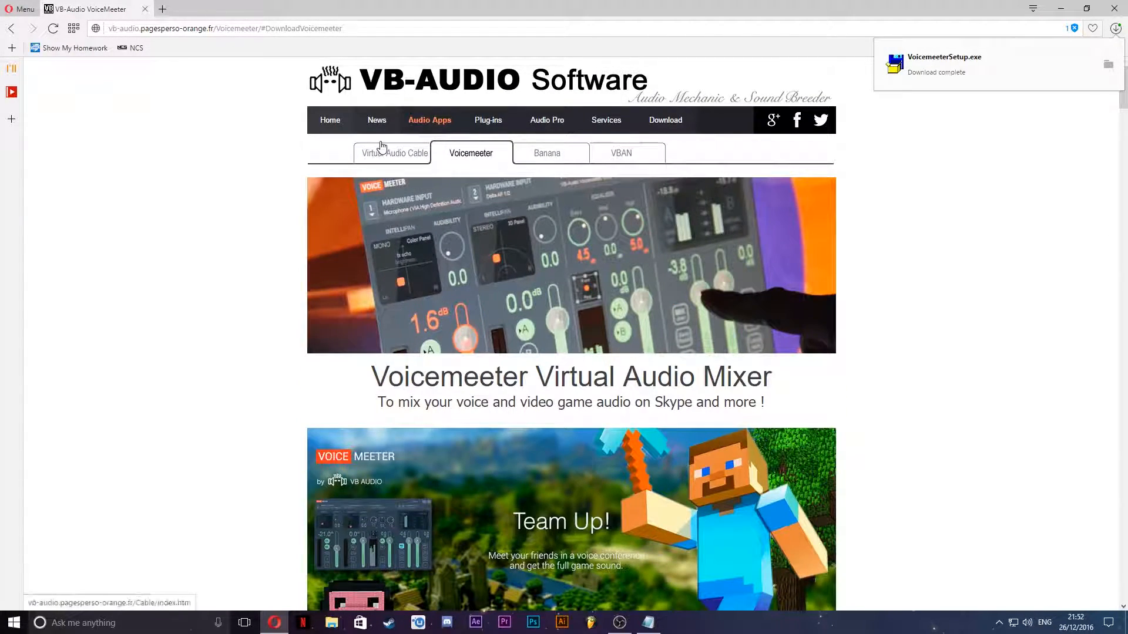
left_click(410, 168)
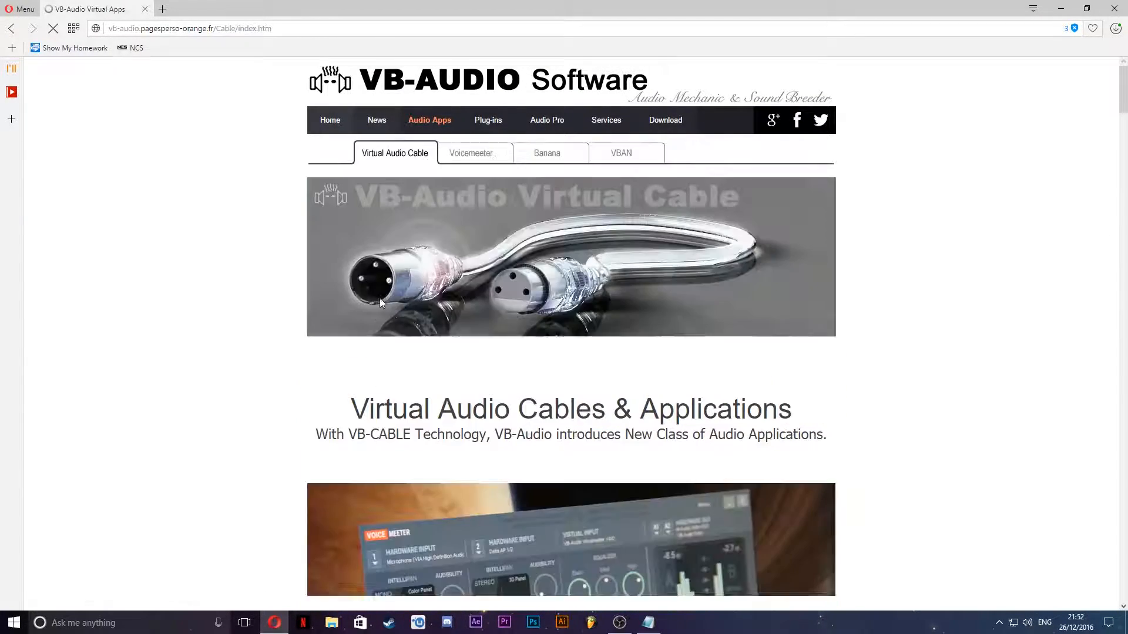
scroll(534, 424, "down", 20)
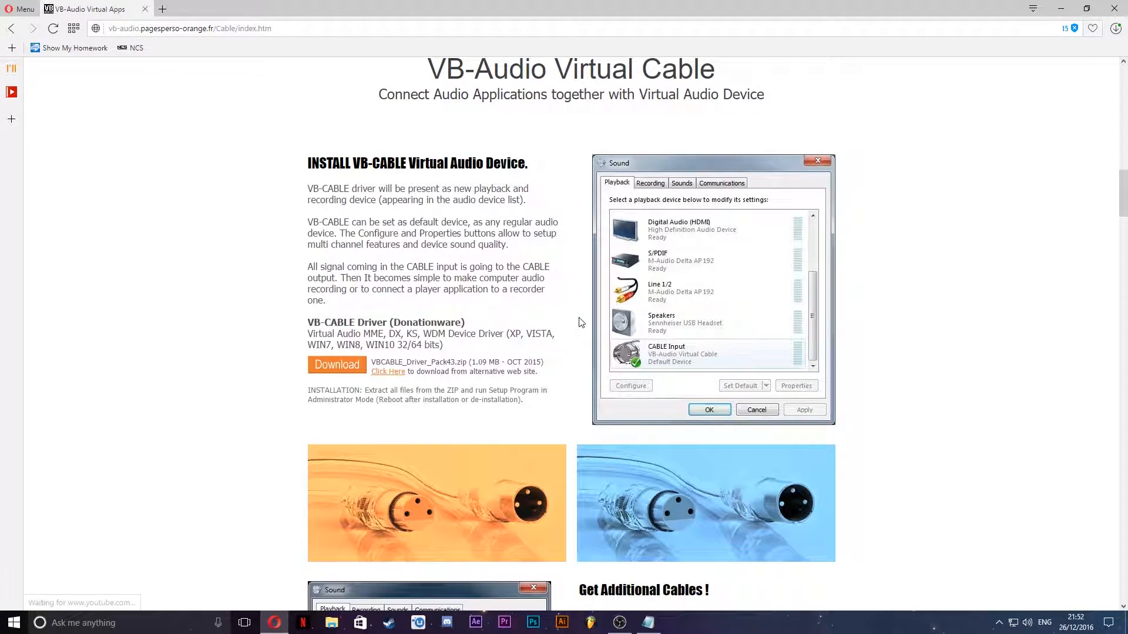
scroll(550, 305, "up", 5)
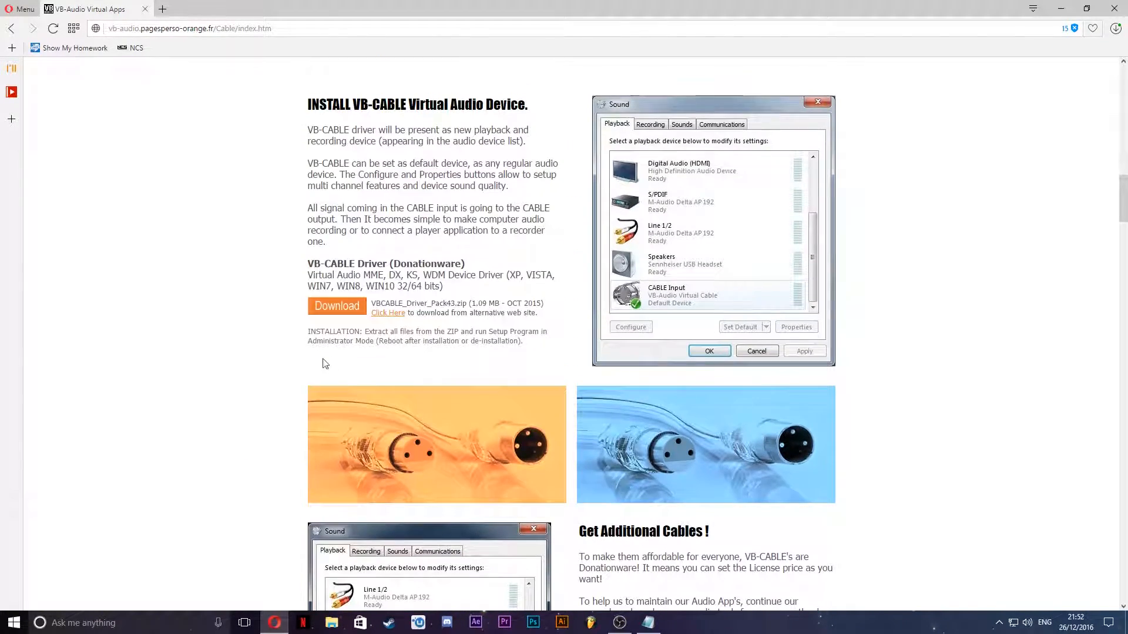
left_click(337, 313)
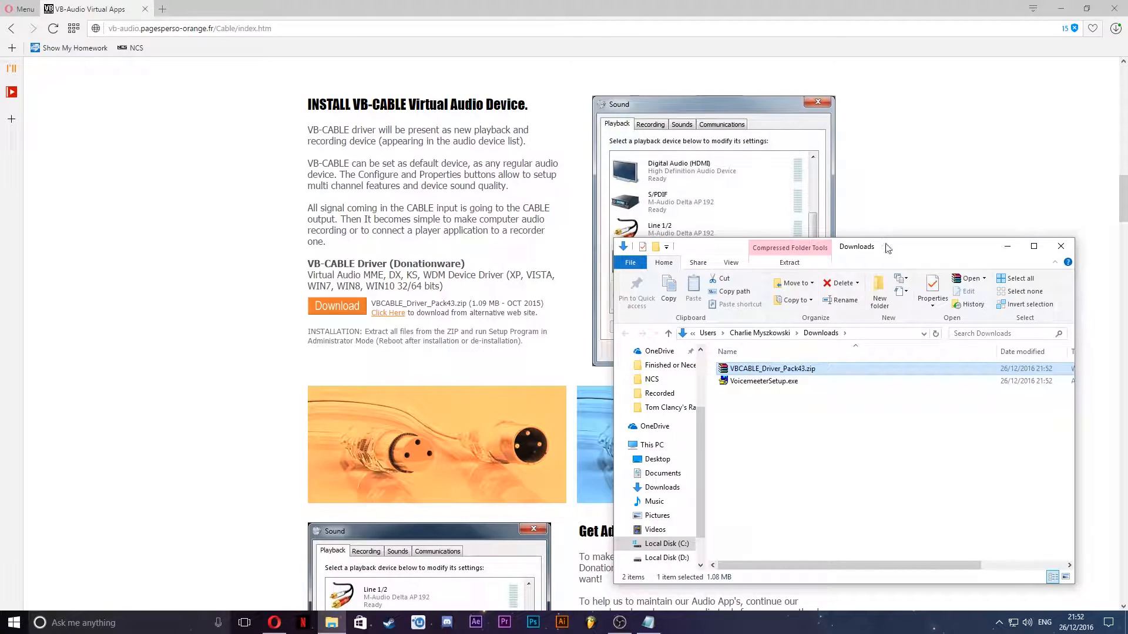
Maximize the Downloads folder window and run VoicemeeterSetup.exe.
double_click(887, 248)
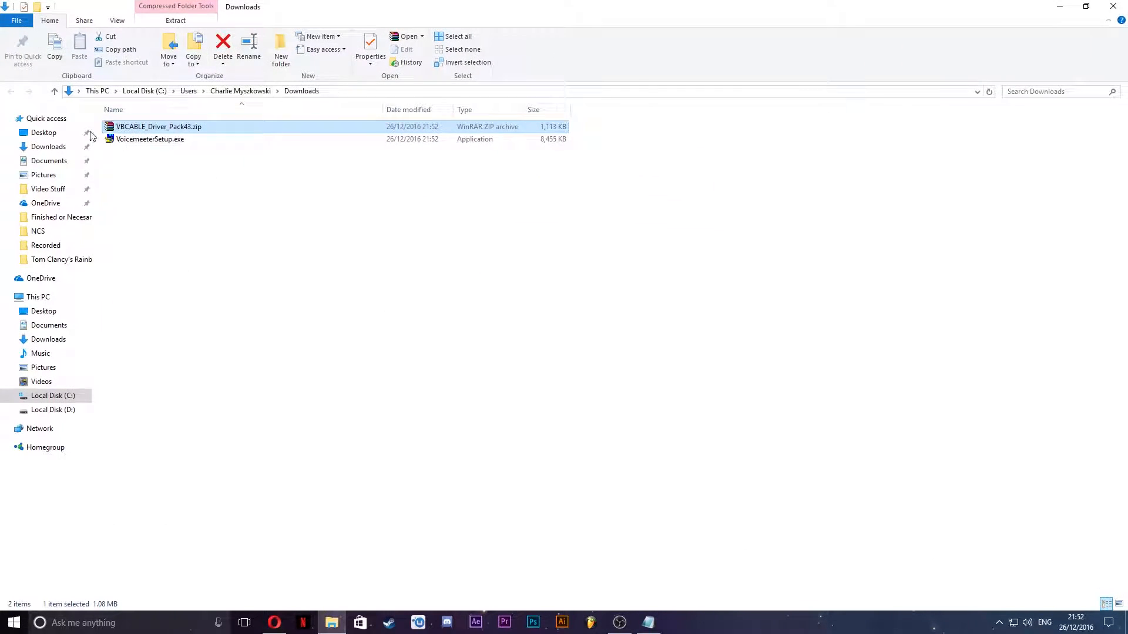
left_click(189, 179)
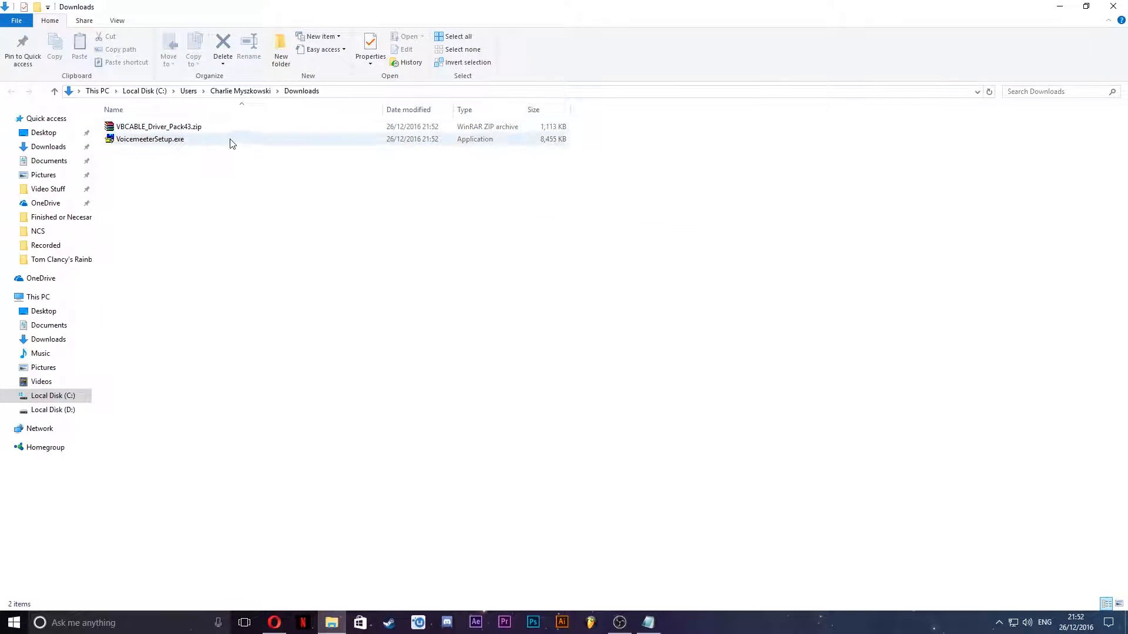
double_click(176, 141)
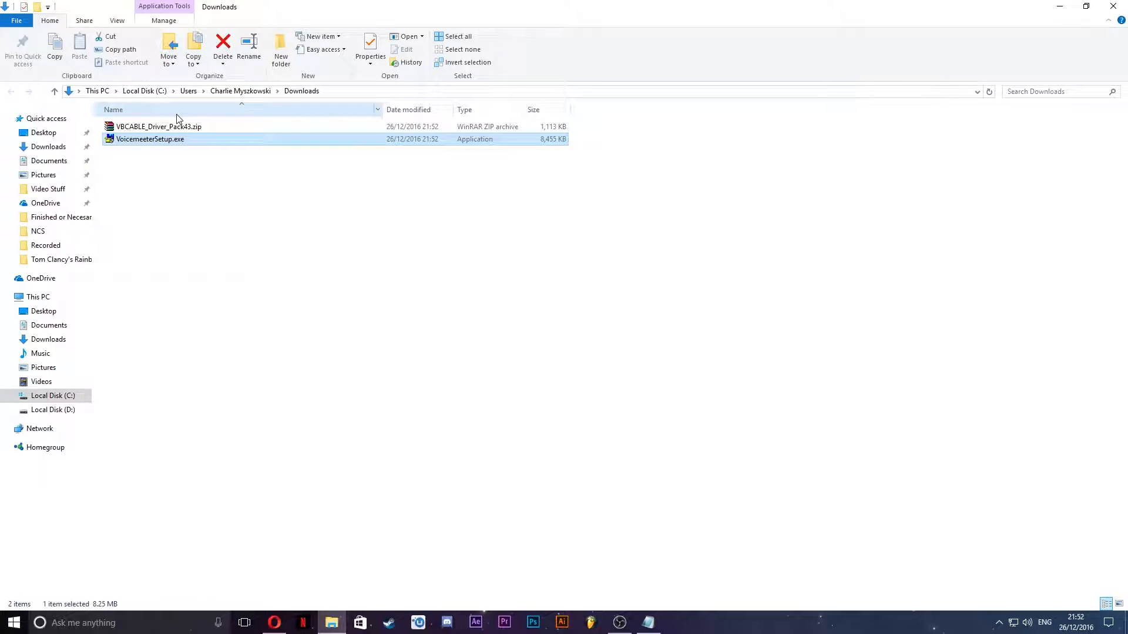
Open the VBCABLE_Driver_Pack43.zip archive and select VBCABLE_Setup_x64.exe among its files.
double_click(186, 131)
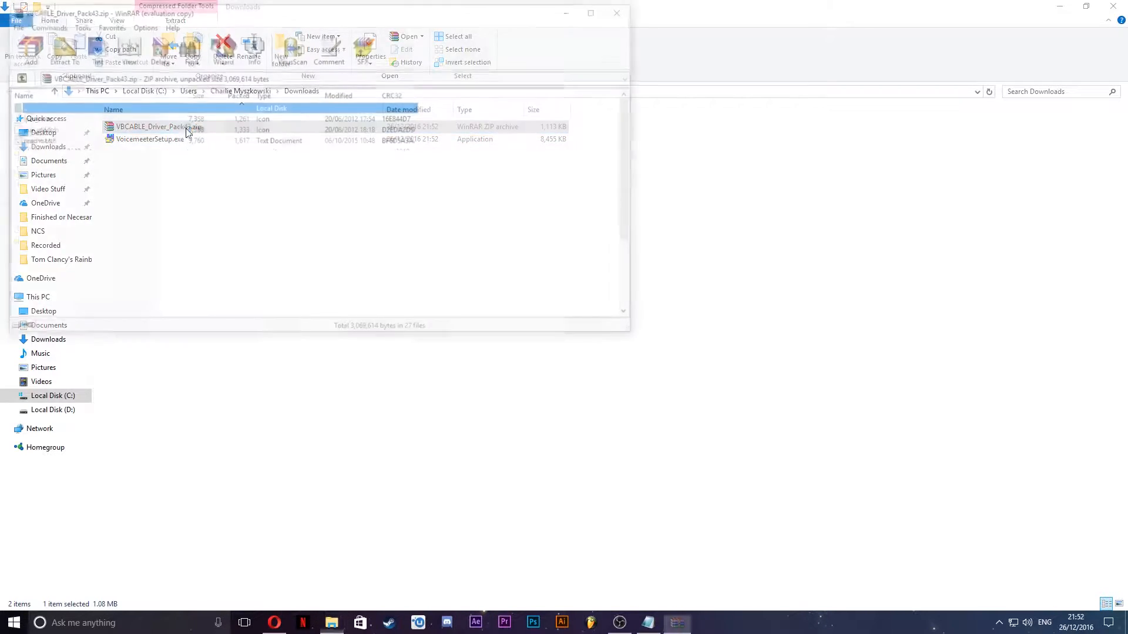
left_click_drag(213, 13, 490, 78)
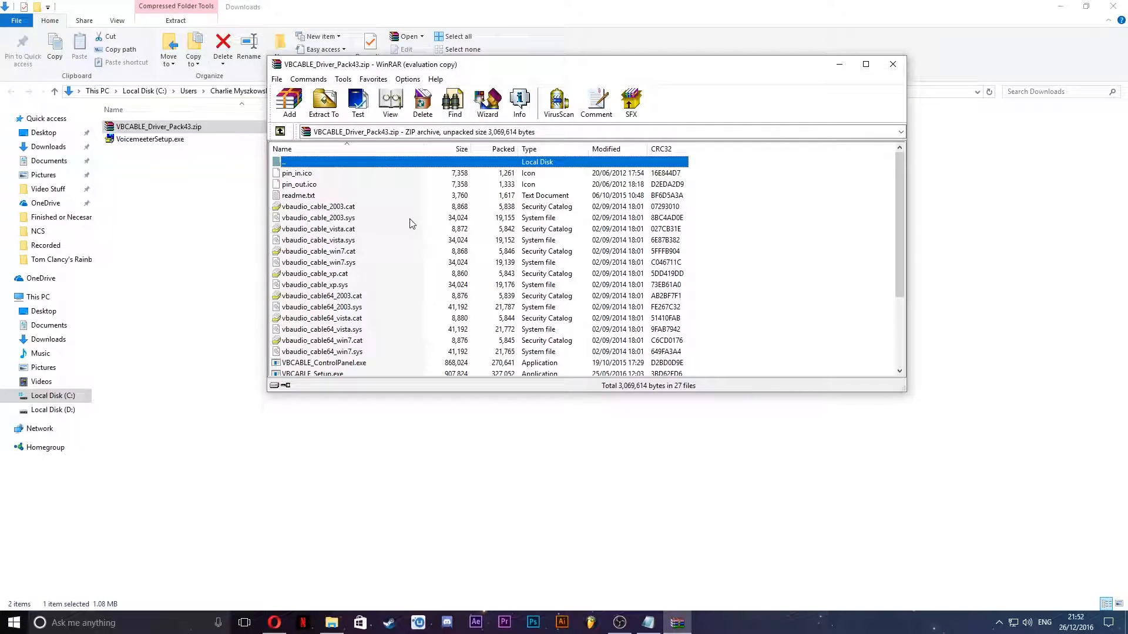
scroll(412, 224, "down", 3)
left_click(329, 273)
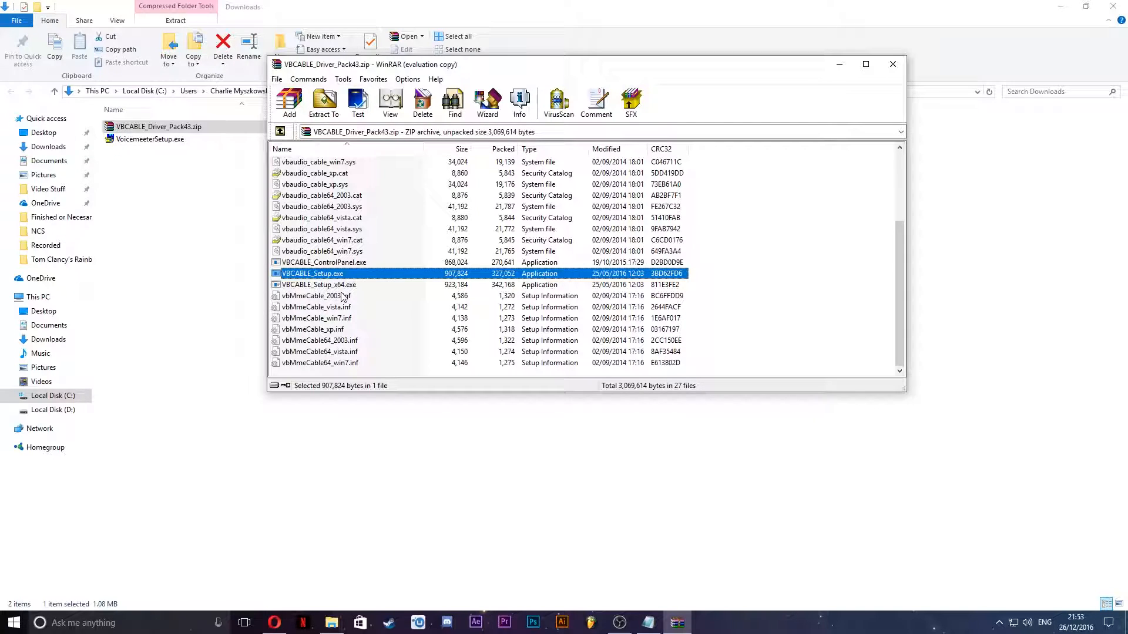
left_click(354, 285)
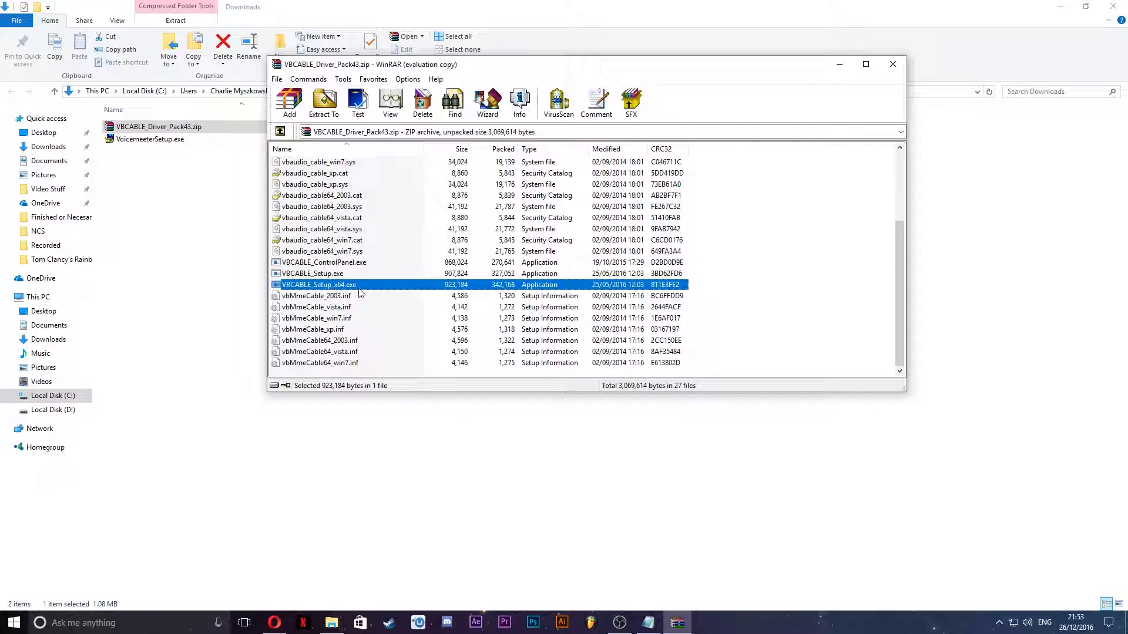
Search Windows for "pc" and open the properties of This PC to check the system type.
left_click(88, 623)
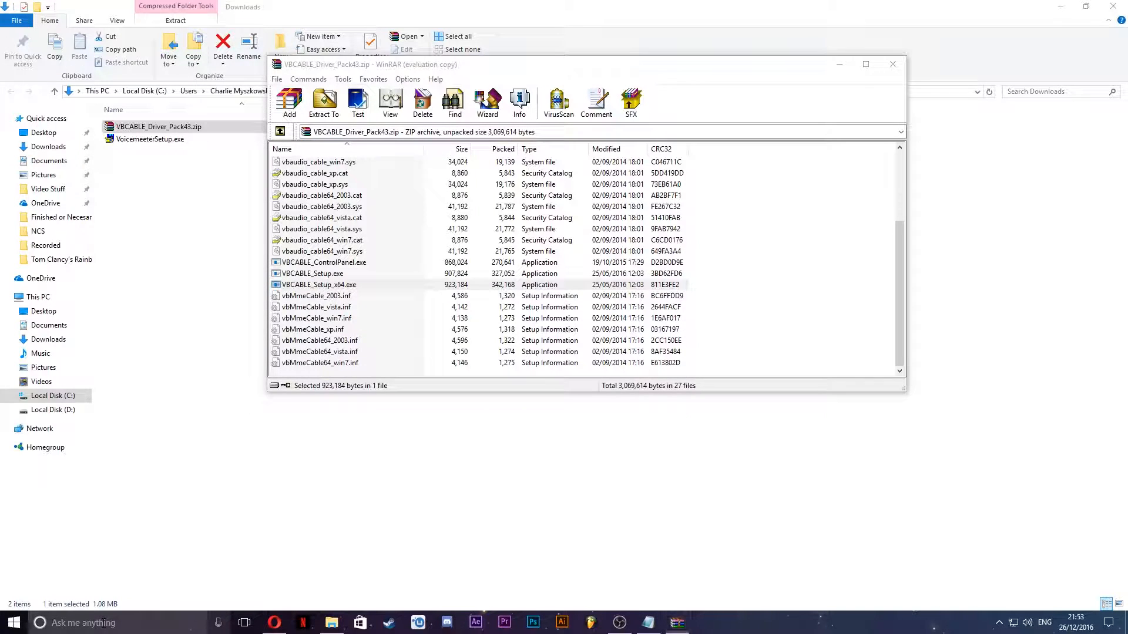
type("conmtro")
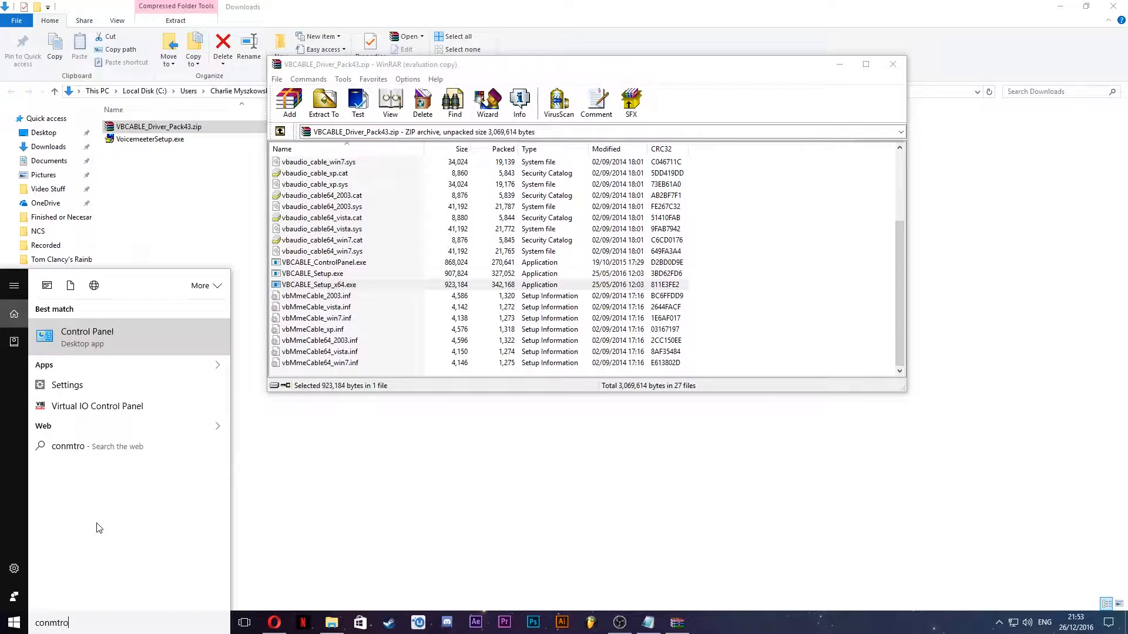
key("BackSpace")
key("BackSpace")
key("BackSpace")
key("BackSpace")
key("BackSpace")
key("BackSpace")
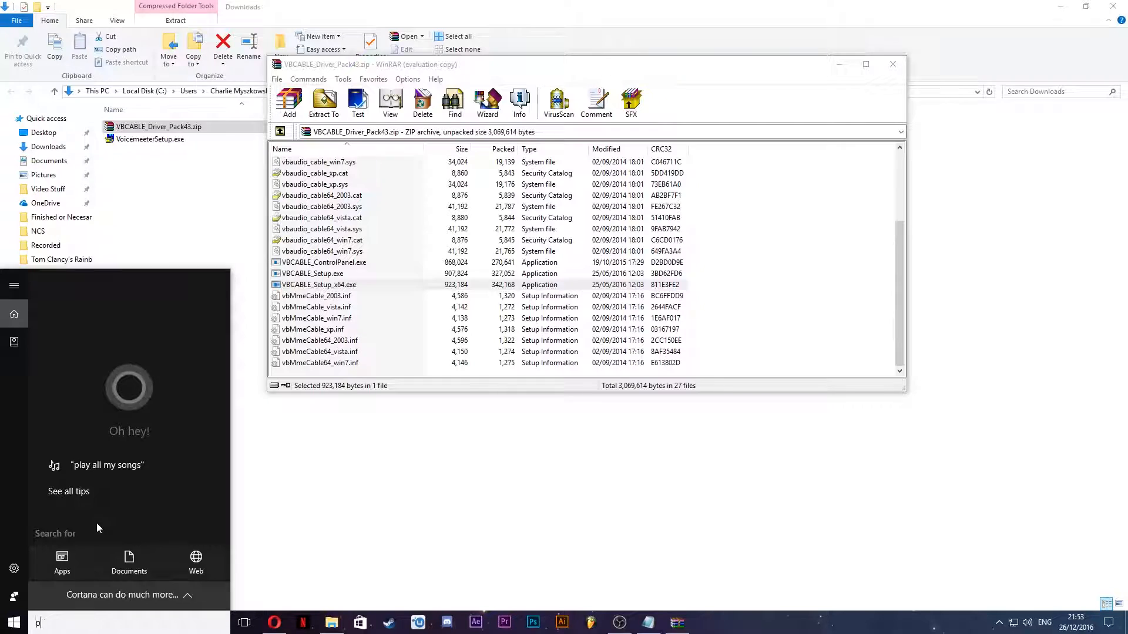
type("pc")
right_click(109, 348)
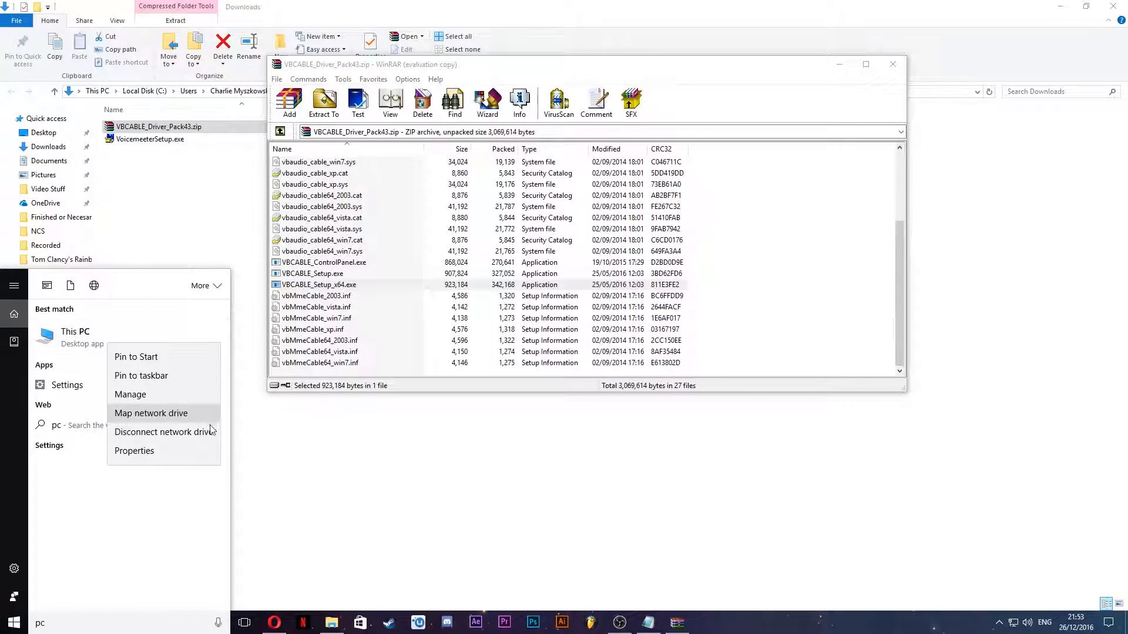
left_click(161, 447)
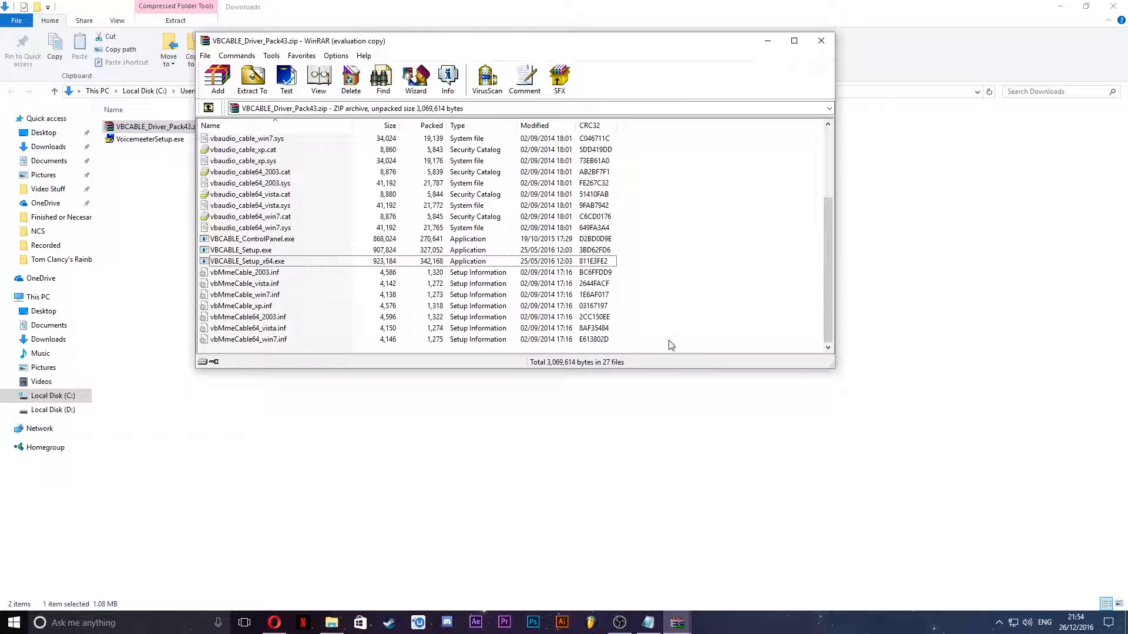
Select all files in the VB-CABLE archive and create a folder named asbdasd in Downloads.
left_click_drag(642, 347, 165, 86)
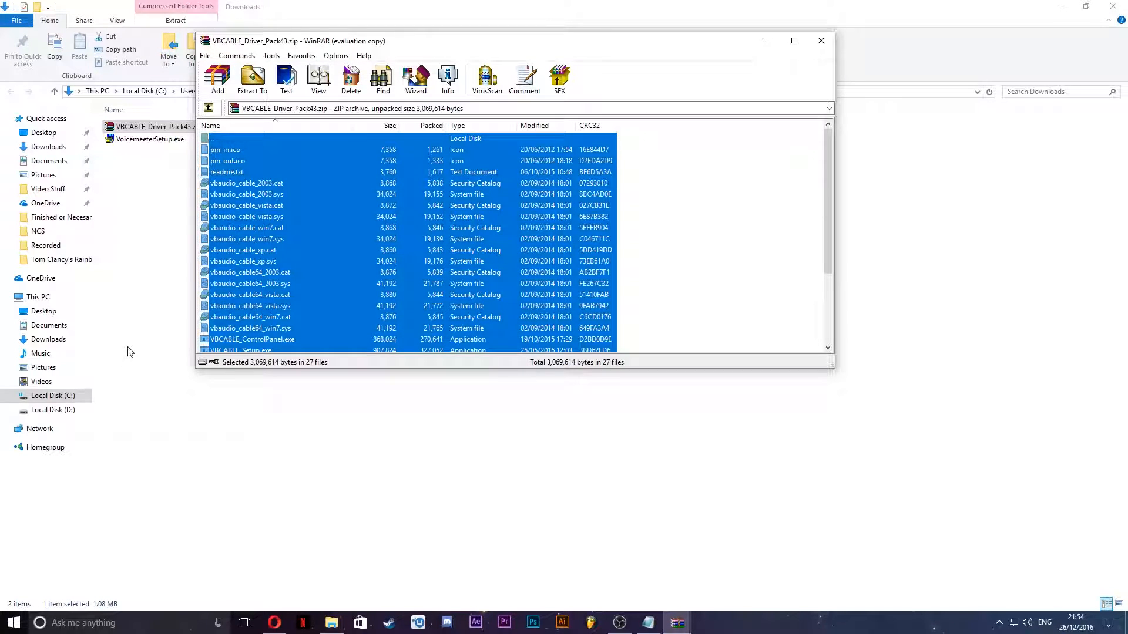
right_click(139, 284)
mouse_move(207, 410)
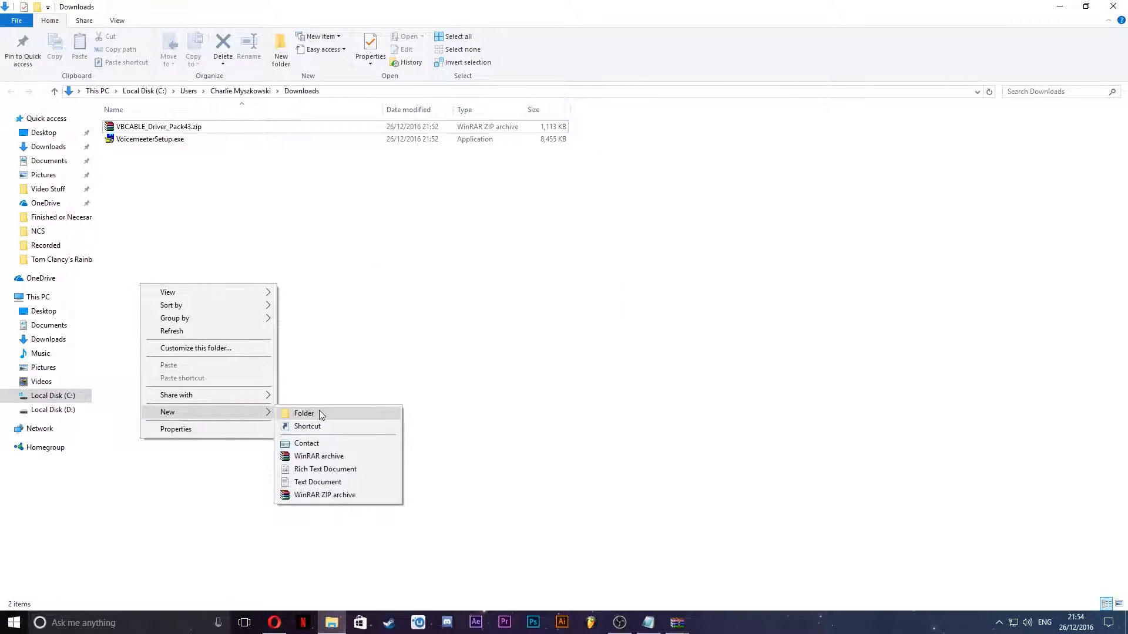
left_click(319, 410)
key("BackSpace")
type("asbdasd")
key("Return")
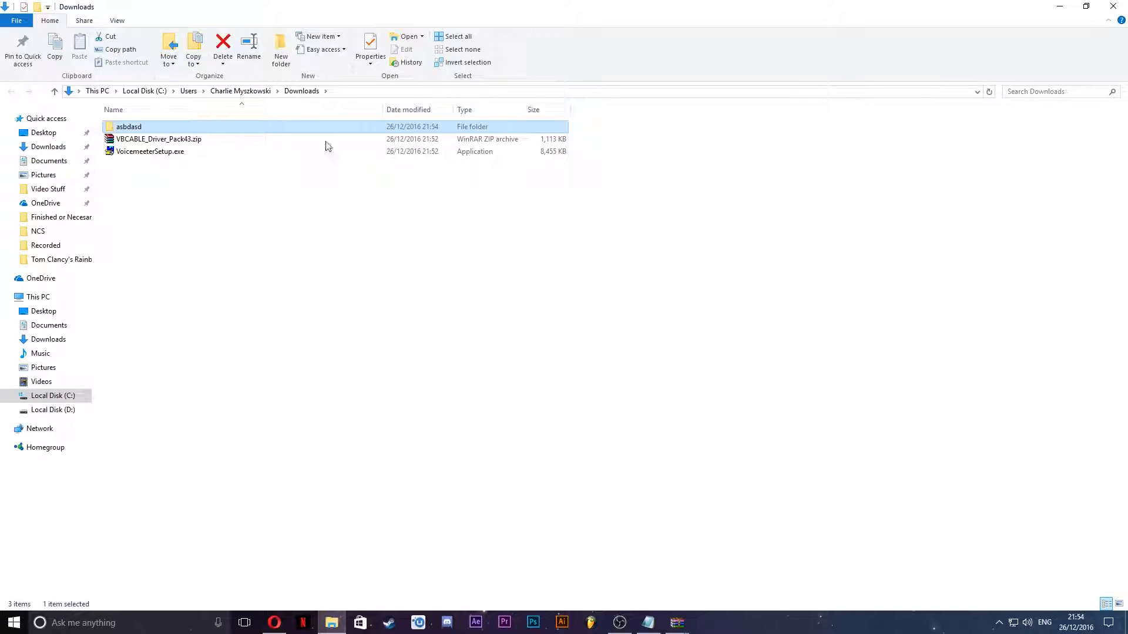
Open the asbdasd folder and extract all the selected VB-CABLE archive files into it.
double_click(359, 125)
left_click(676, 622)
left_click(611, 558)
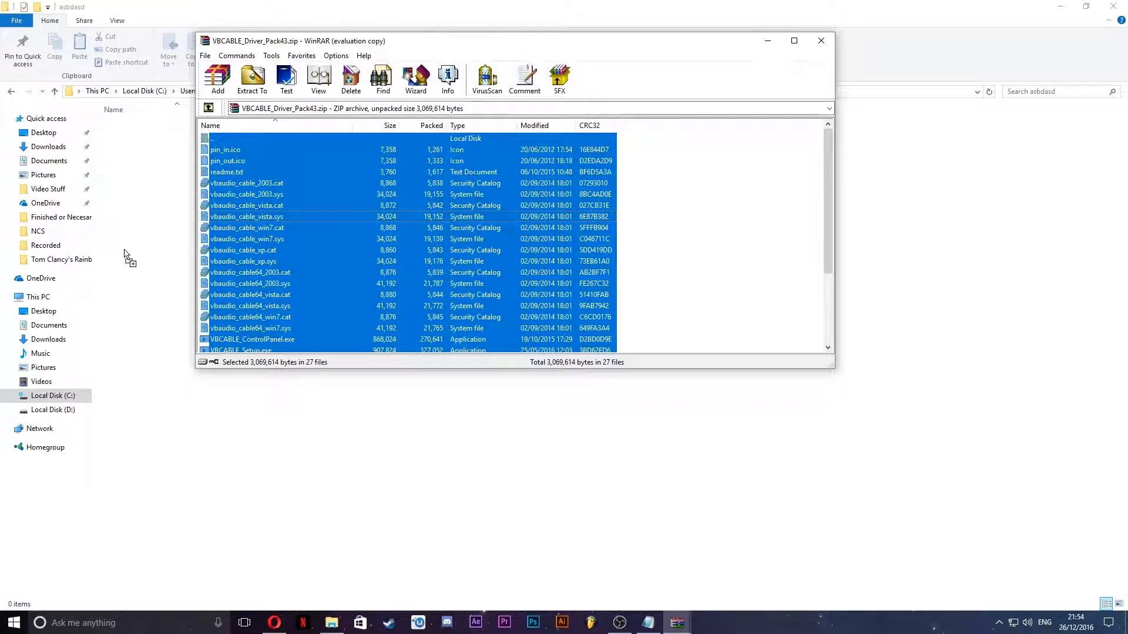
left_click(129, 256)
left_click(334, 458)
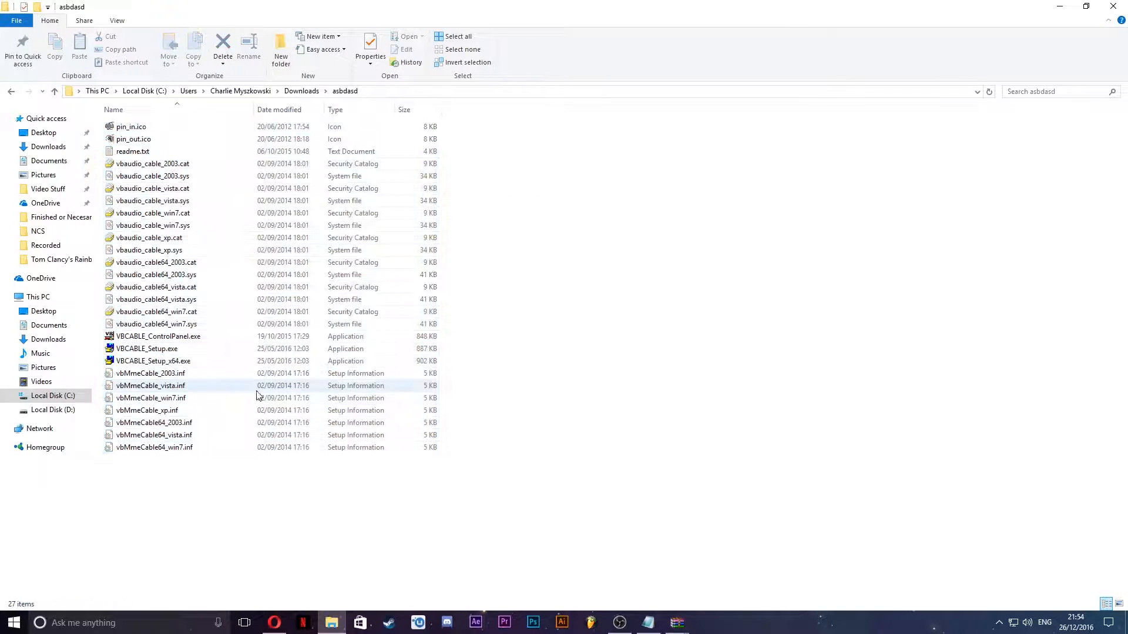
Run VBCABLE_Setup_x64.exe as administrator and close the driver installation window without removing the driver.
left_click(213, 361)
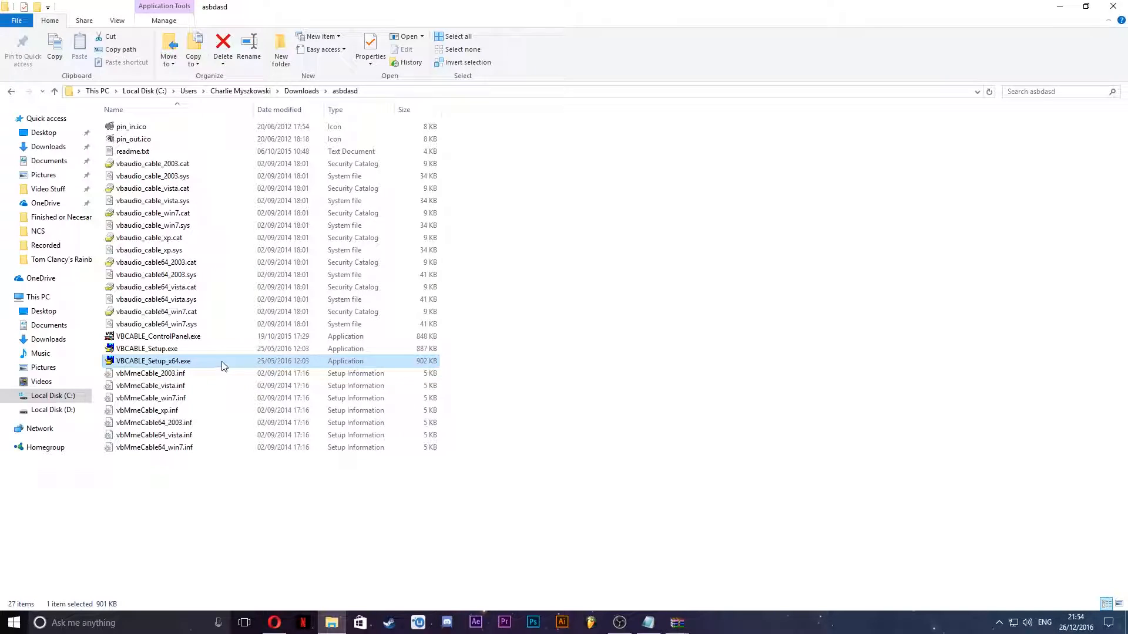
right_click(224, 365)
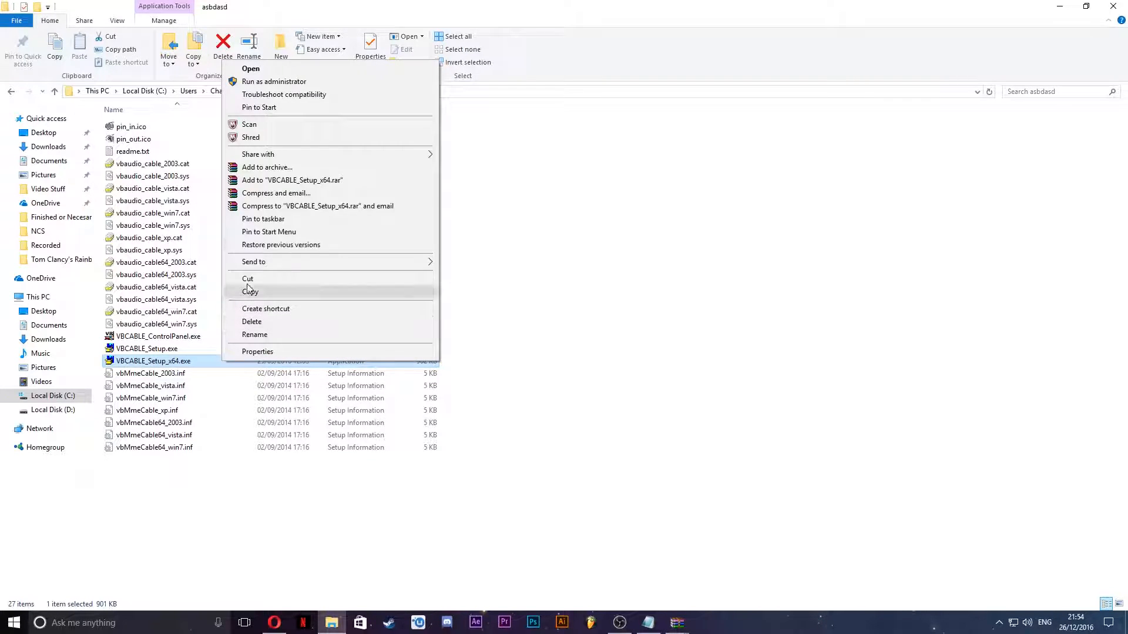
left_click(273, 81)
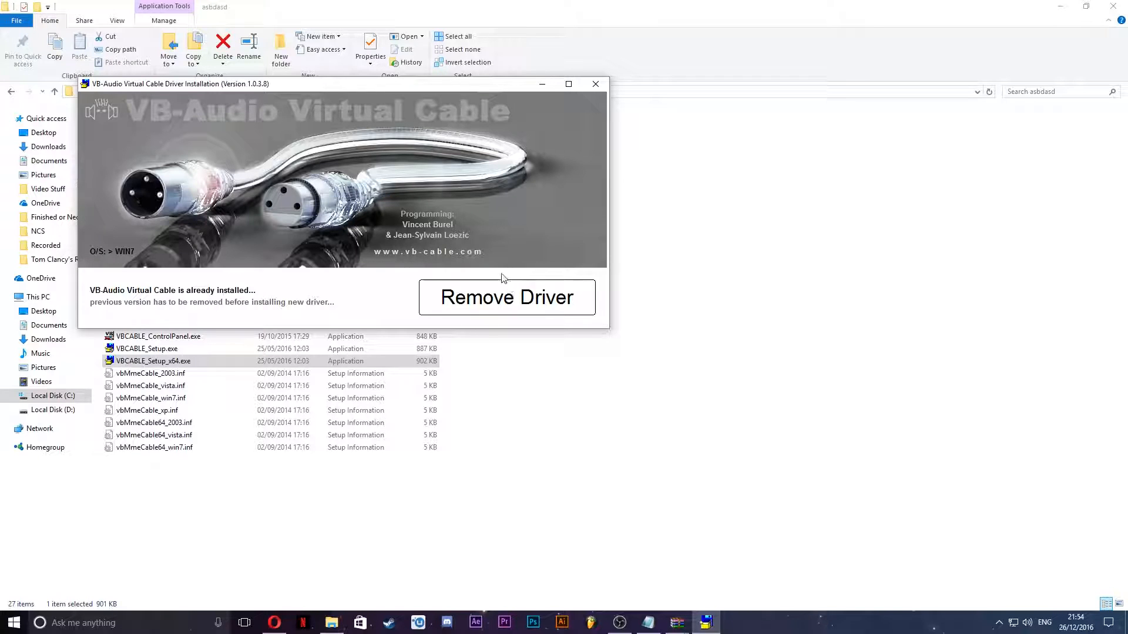
left_click(588, 83)
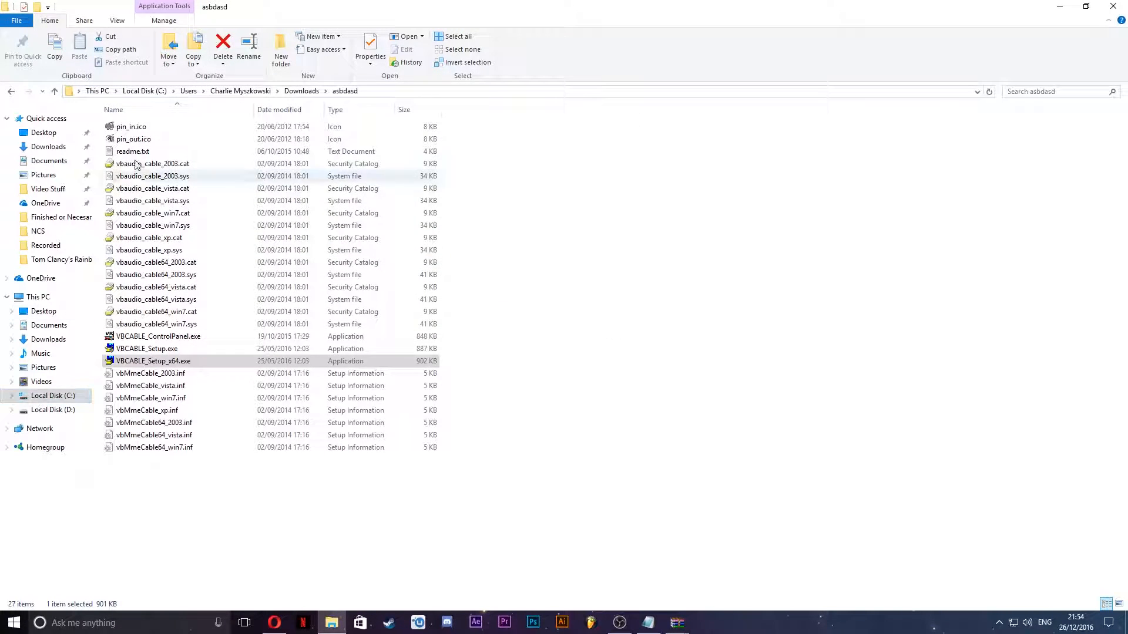
Return to the Downloads folder and delete the asbdasd folder, VBCABLE_Driver_Pack43.zip and VoicemeeterSetup.exe.
left_click(301, 91)
left_click_drag(167, 191, 161, 118)
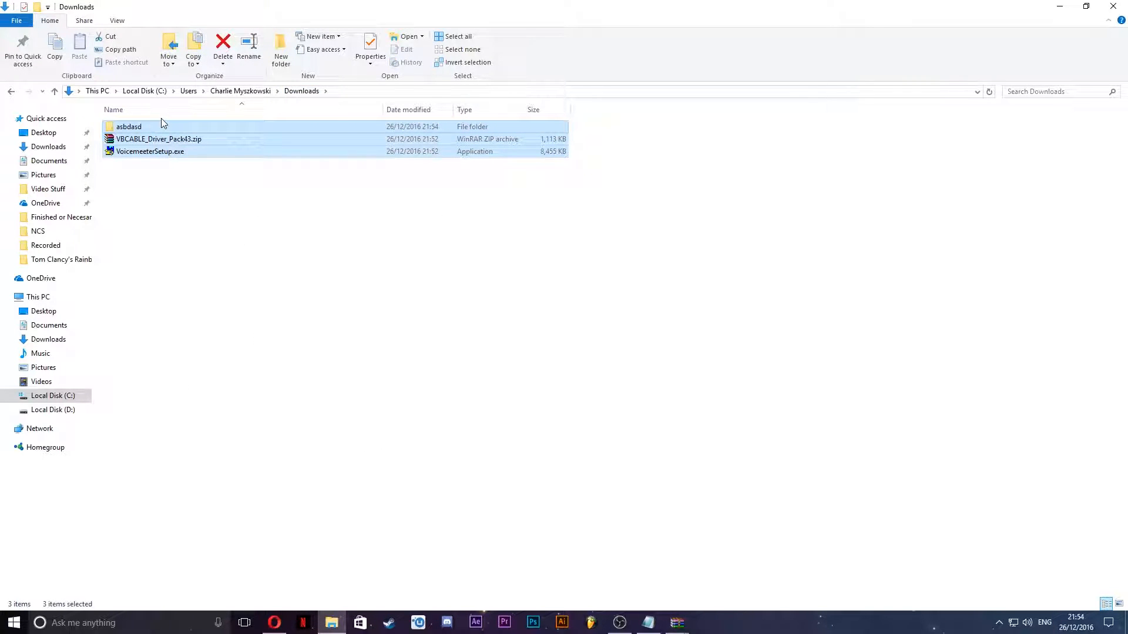
key("Delete")
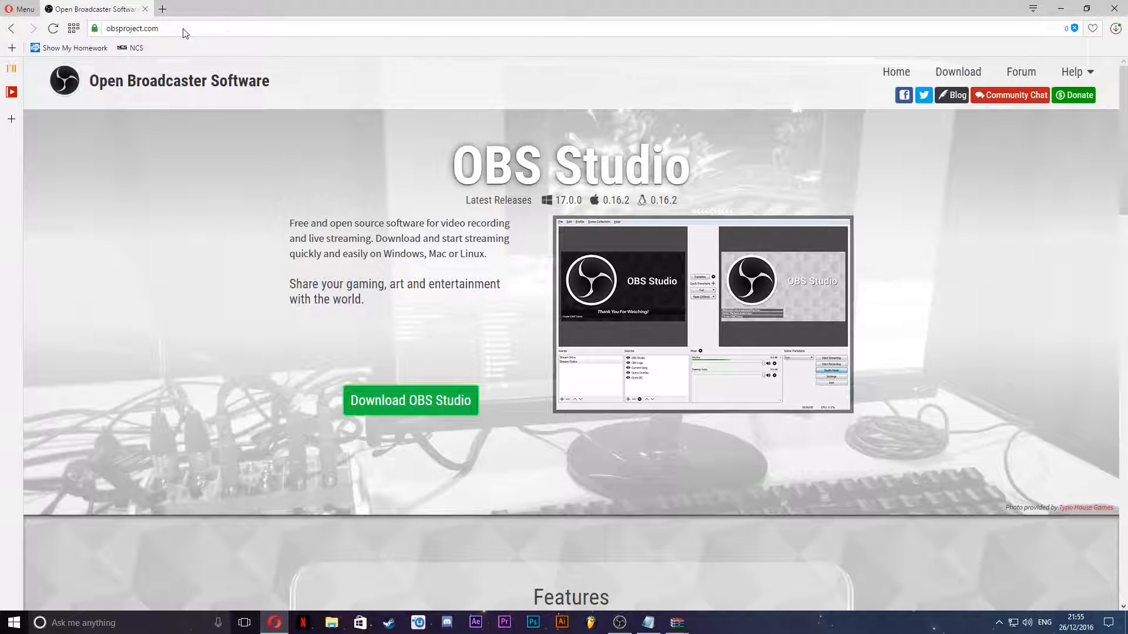
Switch to the Opera browser and start the OBS Studio download from obsproject.com.
left_click_drag(178, 24, 238, 84)
left_click(428, 410)
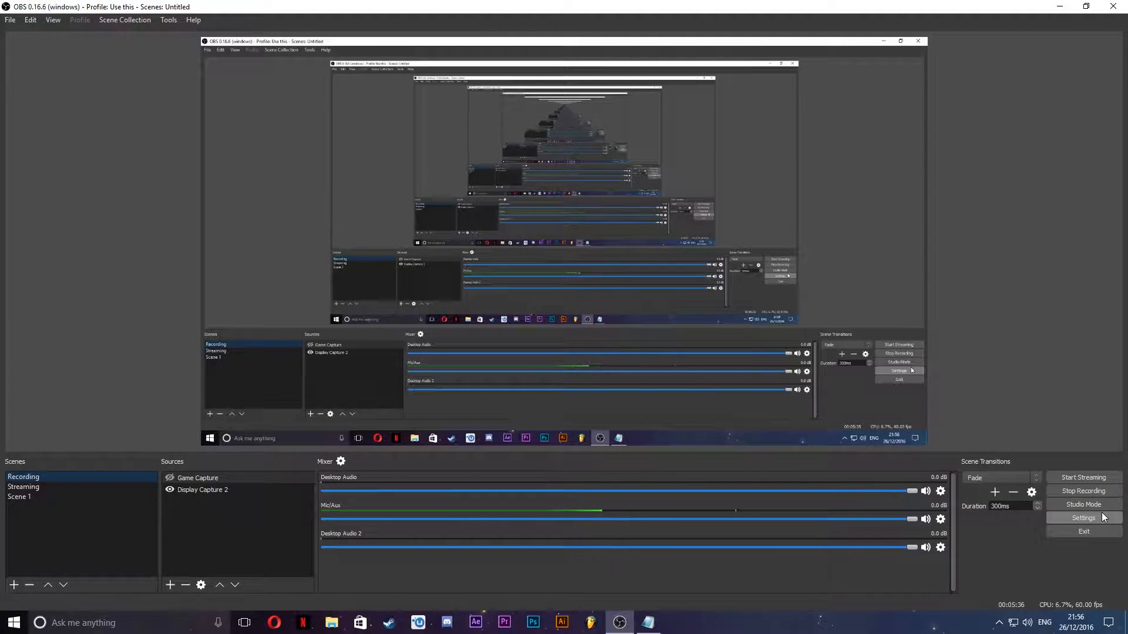
Open the OBS settings, try the Default theme and switch the theme back to Dark.
left_click(1107, 516)
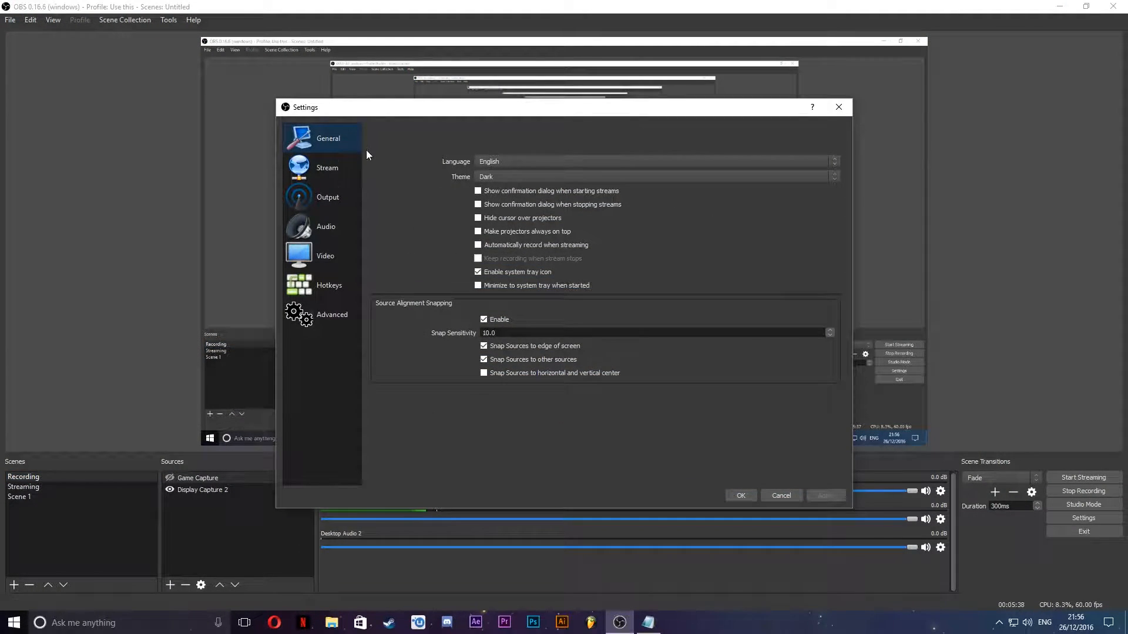
left_click(564, 176)
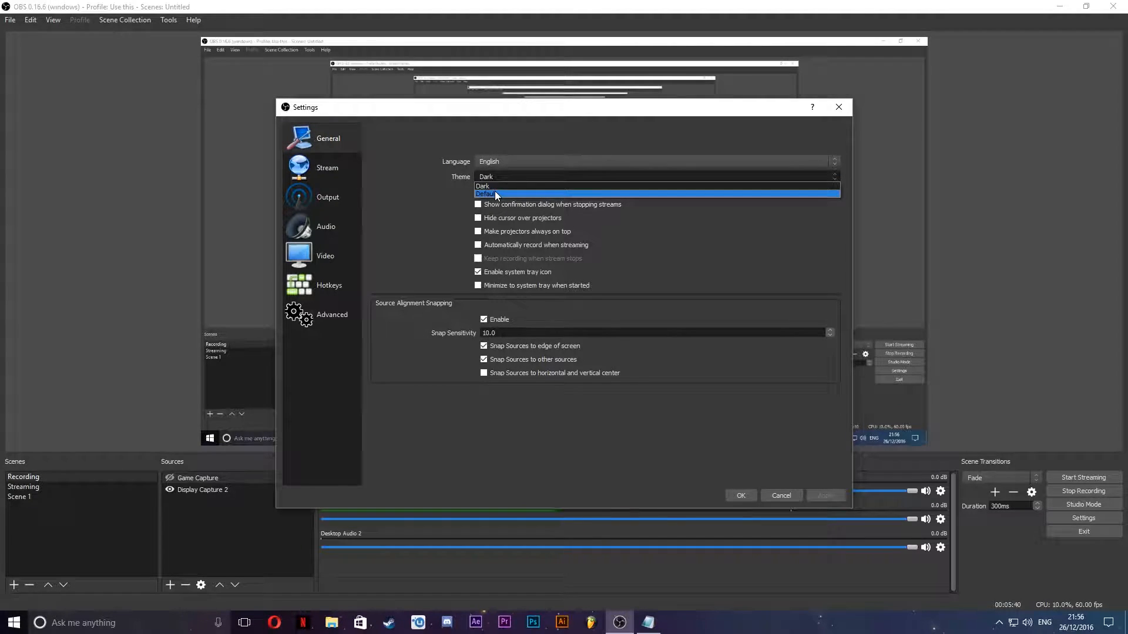
left_click(494, 192)
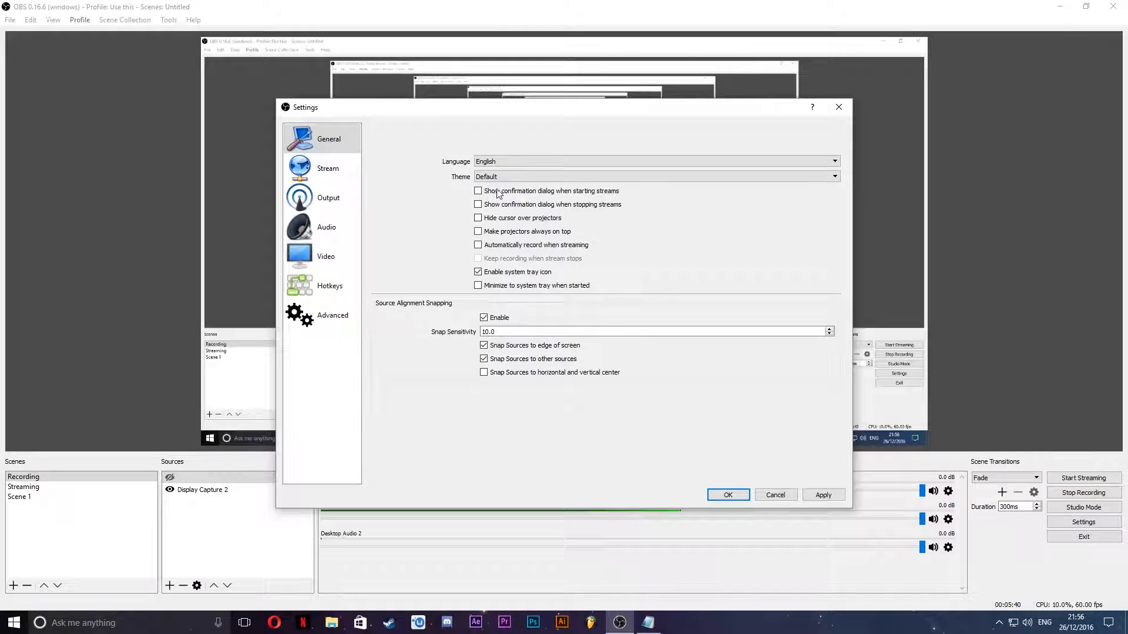
left_click(536, 179)
left_click(537, 186)
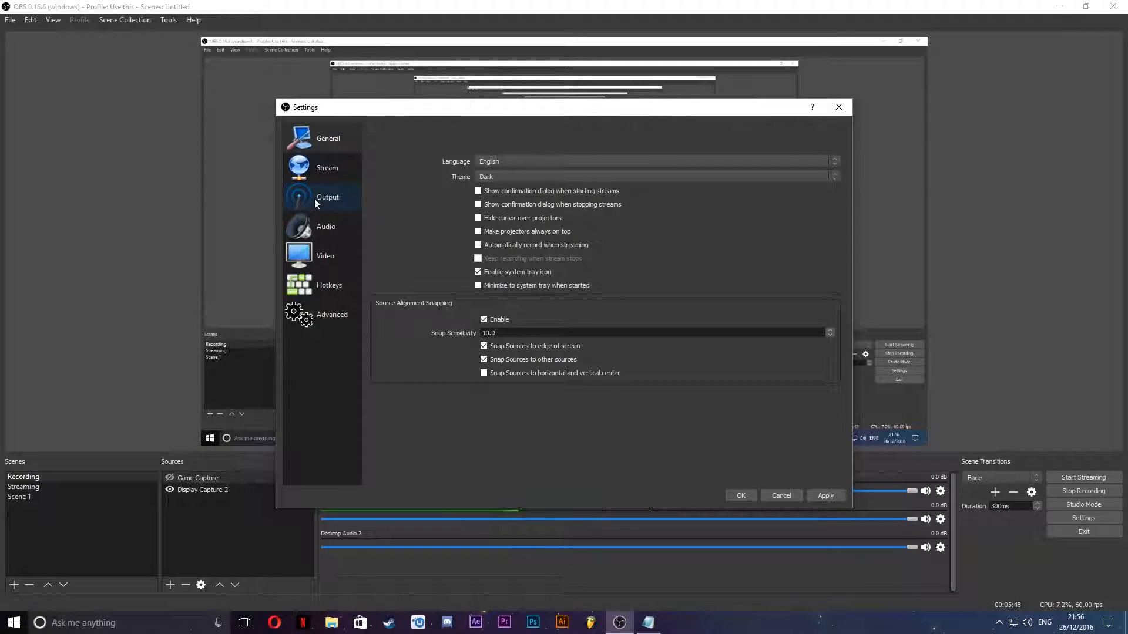
Examine the bitrate and keyframe interval in the streaming output settings.
left_click(340, 202)
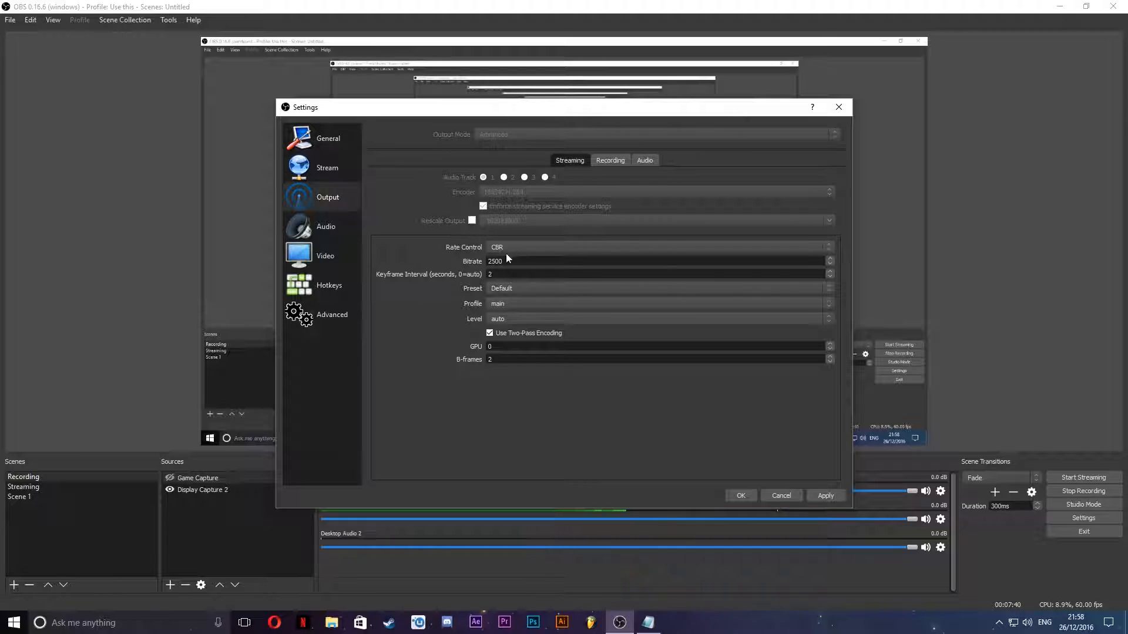
left_click_drag(503, 261, 487, 262)
left_click(547, 263)
double_click(547, 262)
left_click(623, 261)
double_click(513, 264)
left_click(555, 263)
key("Tab")
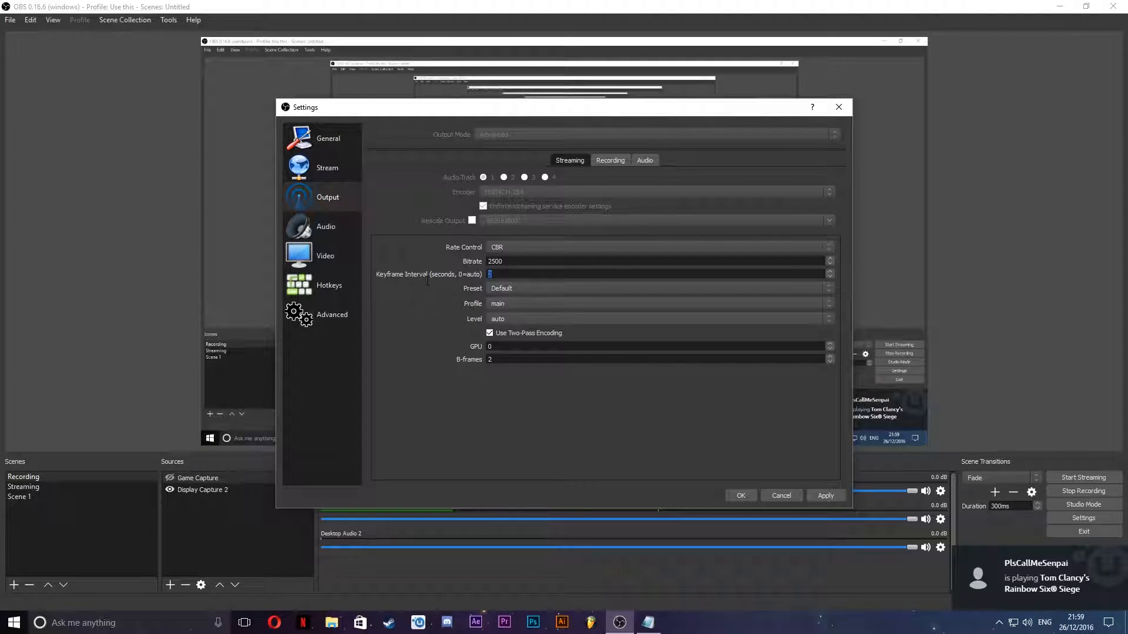
In the recording output settings, try CBR rate control, check its bitrate and return the rate control to CQP.
left_click(602, 162)
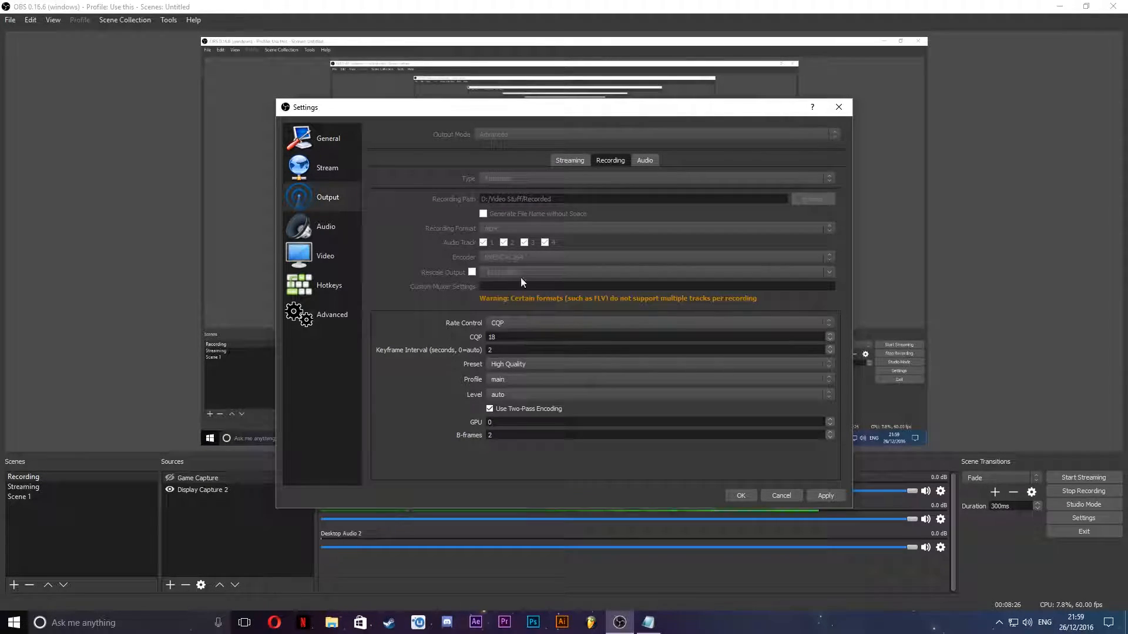
left_click(500, 324)
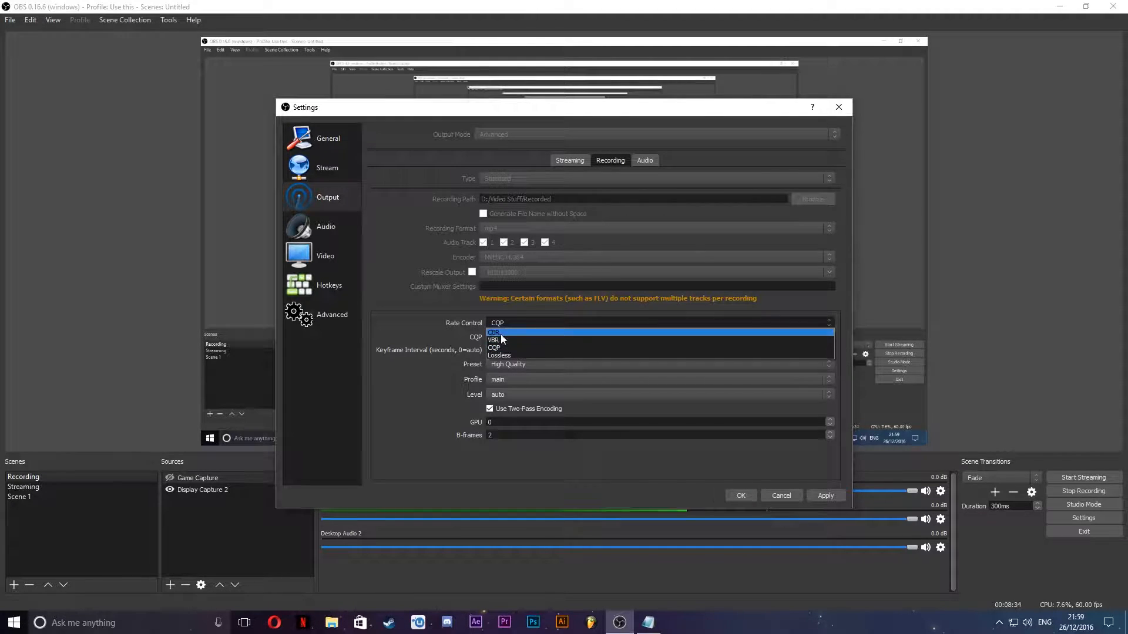
left_click(503, 332)
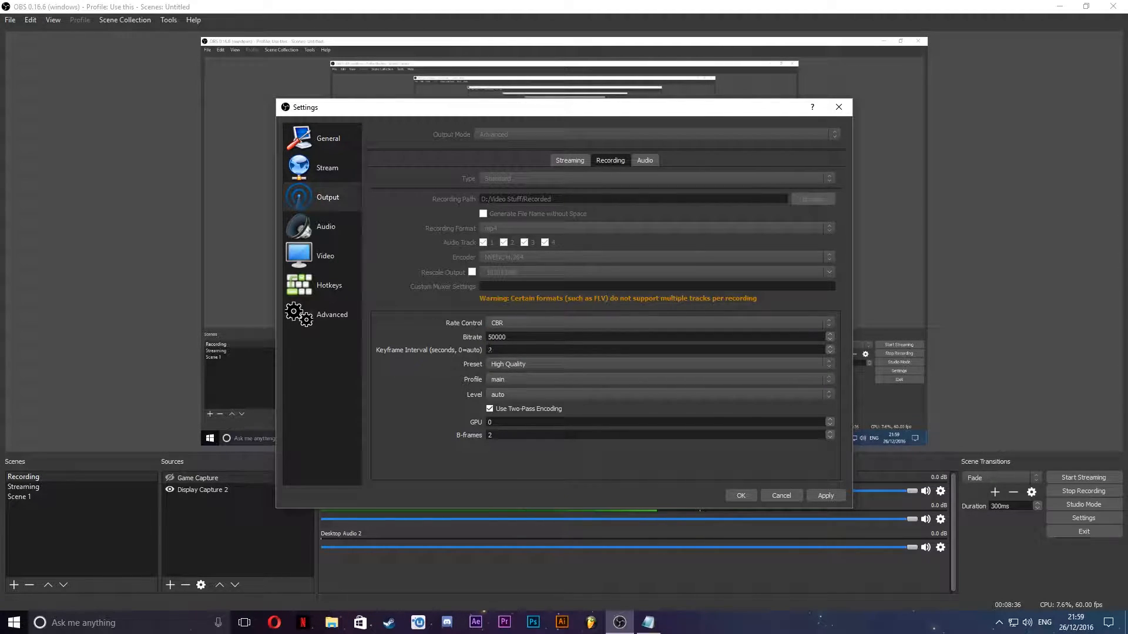
left_click_drag(488, 339, 466, 348)
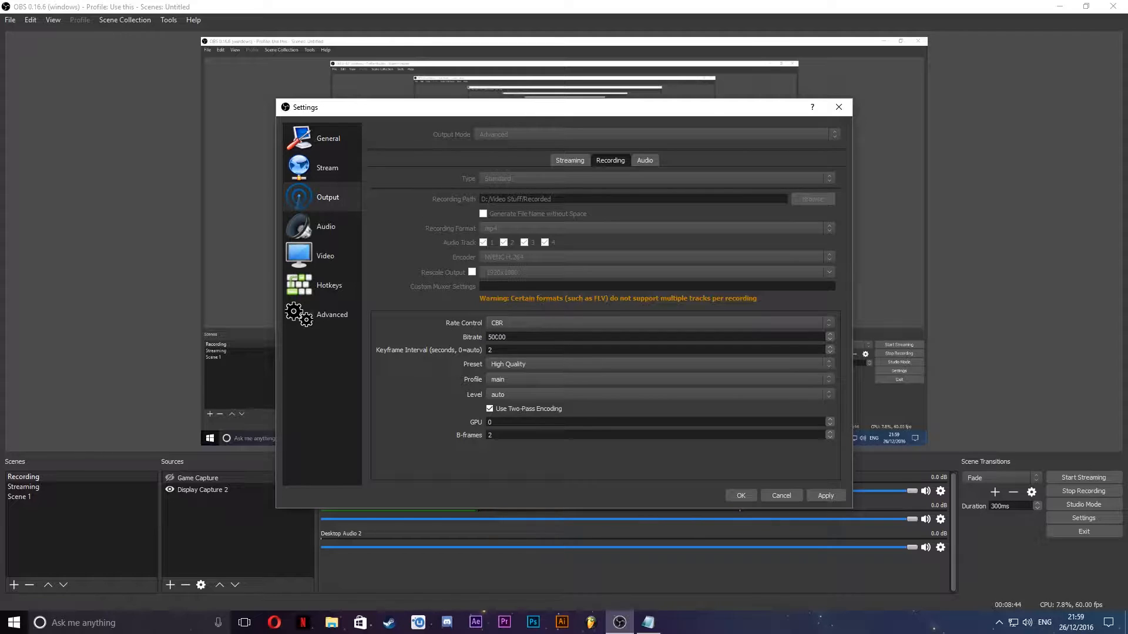
left_click(506, 326)
left_click(515, 347)
left_click(528, 323)
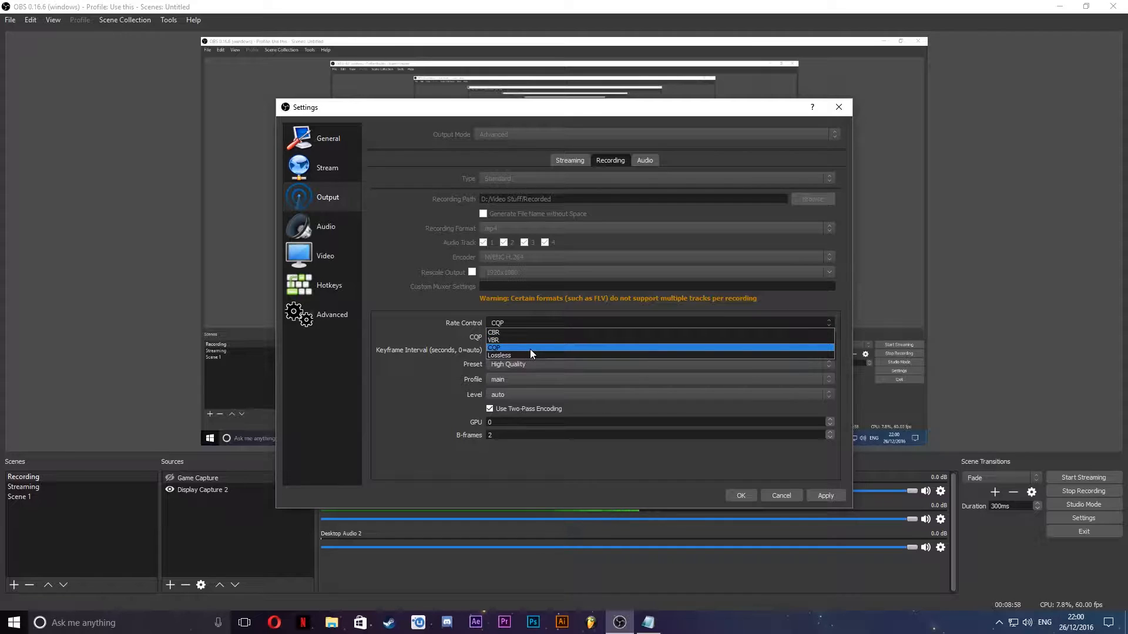
left_click(531, 334)
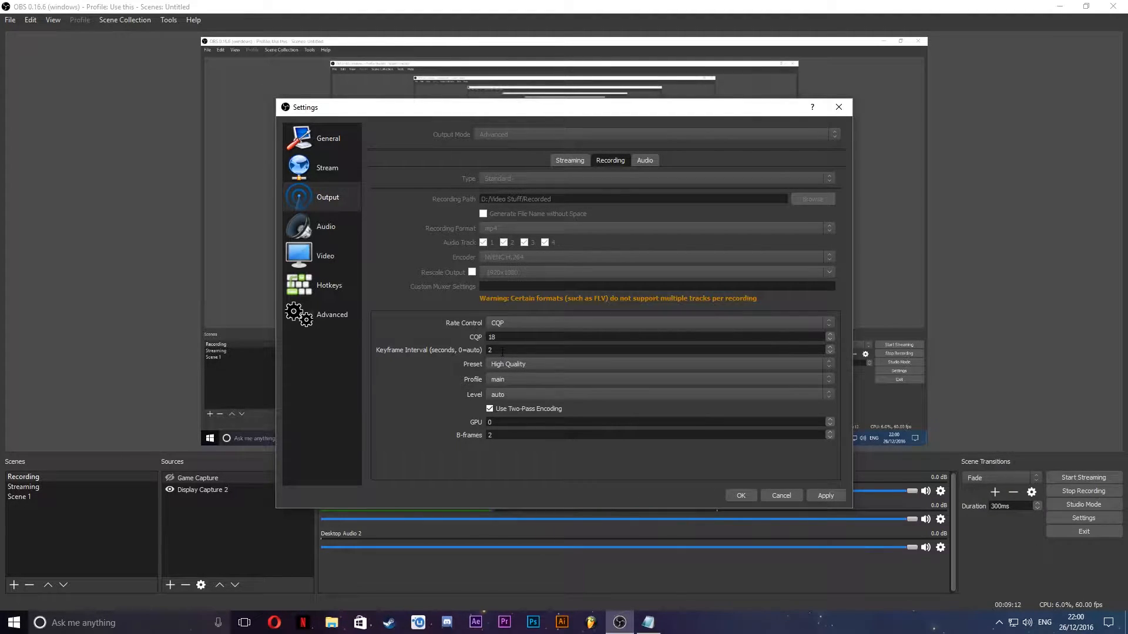
Check the recording keyframe interval and preset, review the audio tracks' bitrates and names, and accept the settings.
double_click(489, 353)
left_click(502, 366)
left_click(455, 369)
left_click(646, 162)
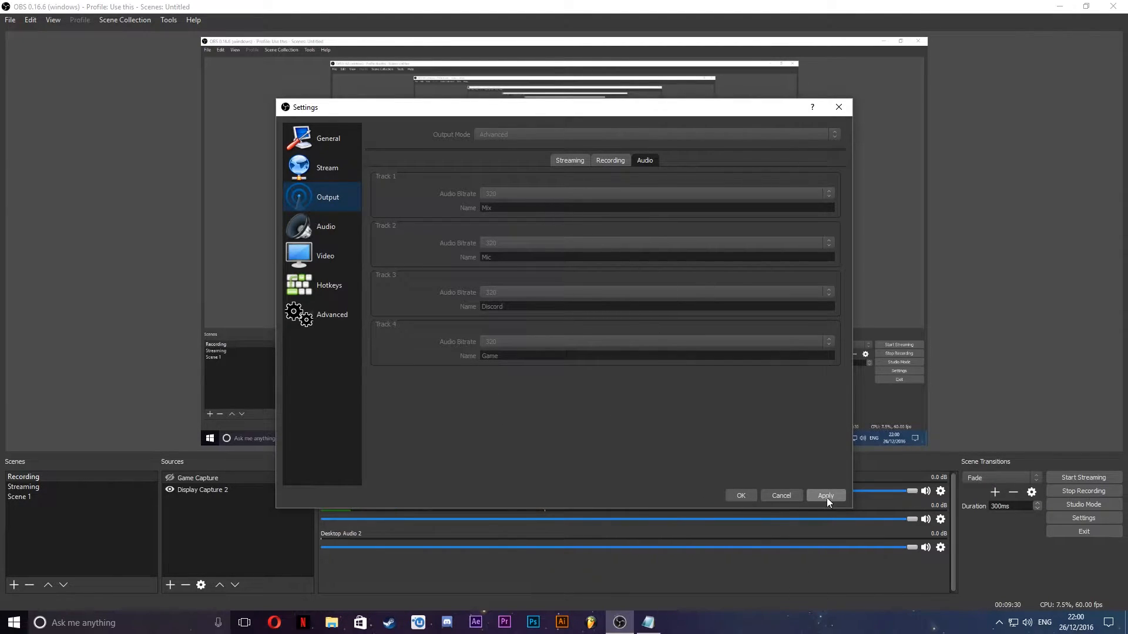
left_click(731, 495)
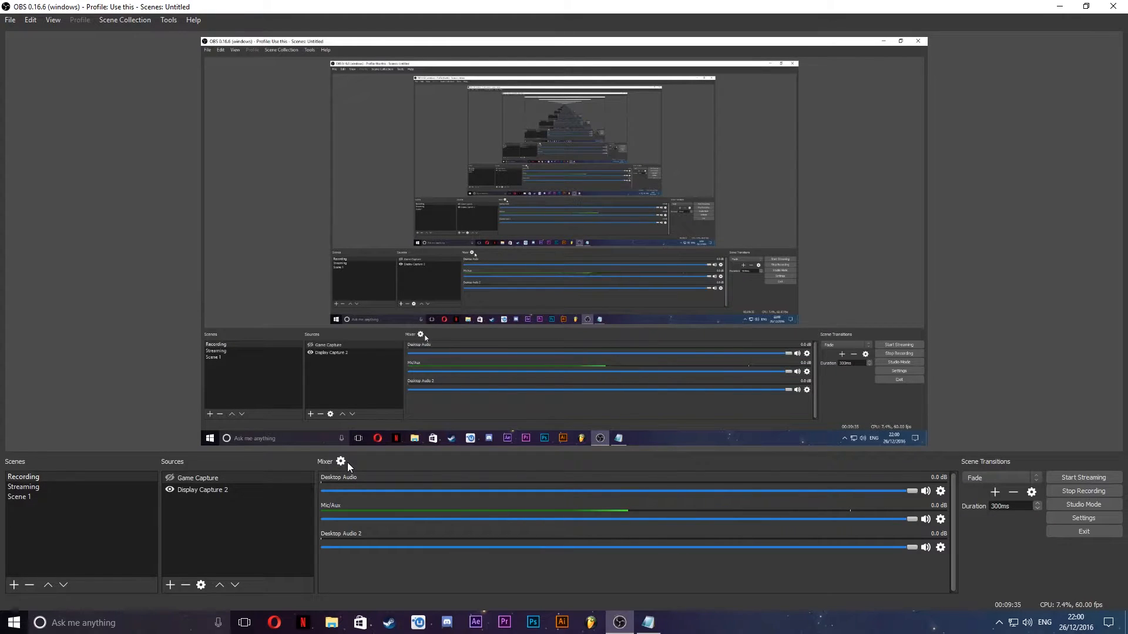
Examine the track assignments of Mic/Aux, Desktop Audio 2 and Desktop Audio in the advanced audio properties.
left_click(341, 462)
left_click_drag(518, 255, 653, 207)
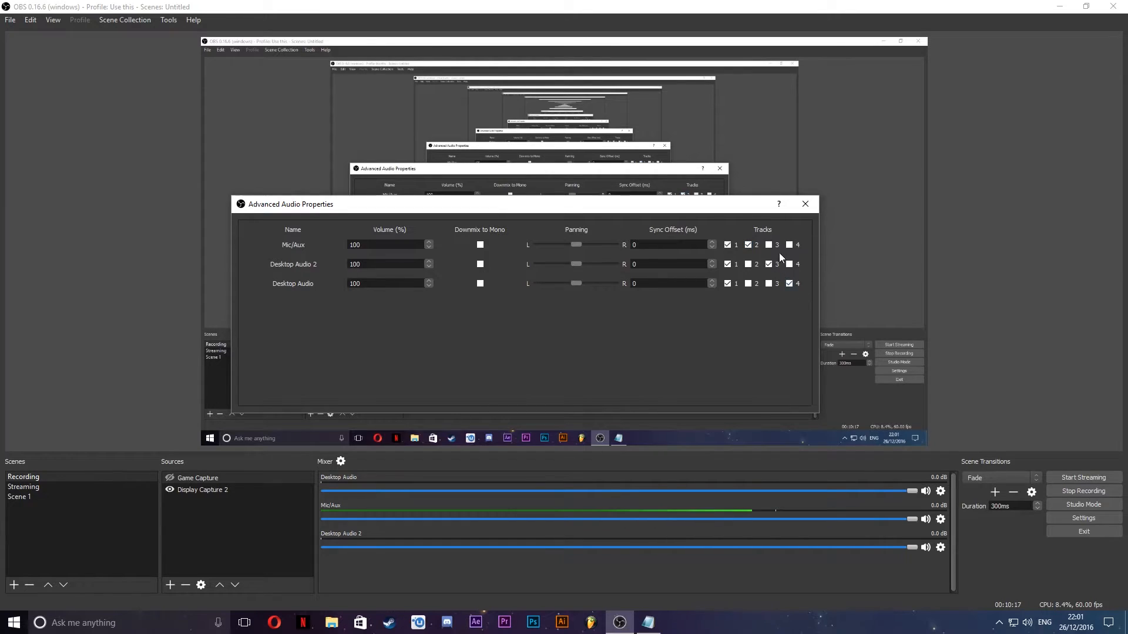
left_click(805, 204)
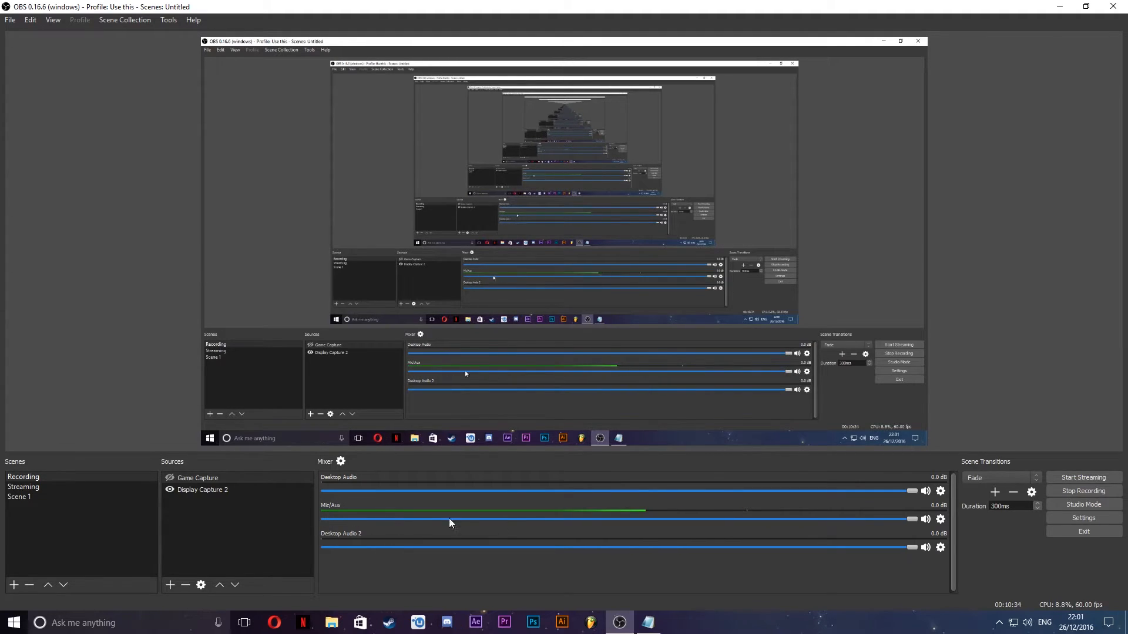
Examine the Mic/Aux filters, including the available filter types and the Noise Suppression and Gain settings.
left_click(940, 520)
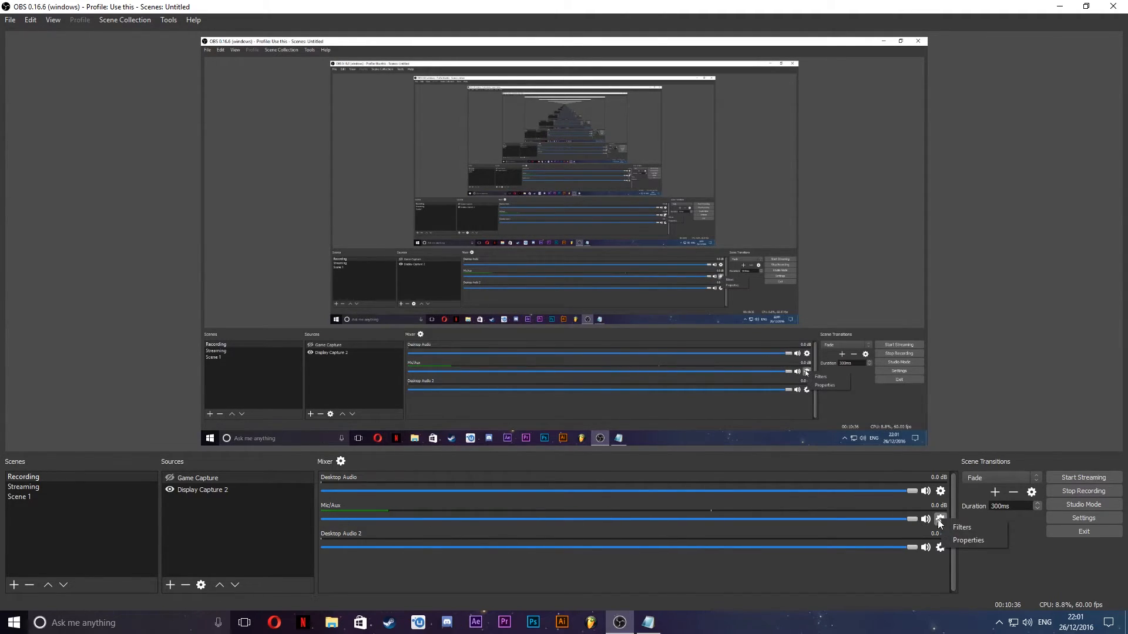
left_click(962, 527)
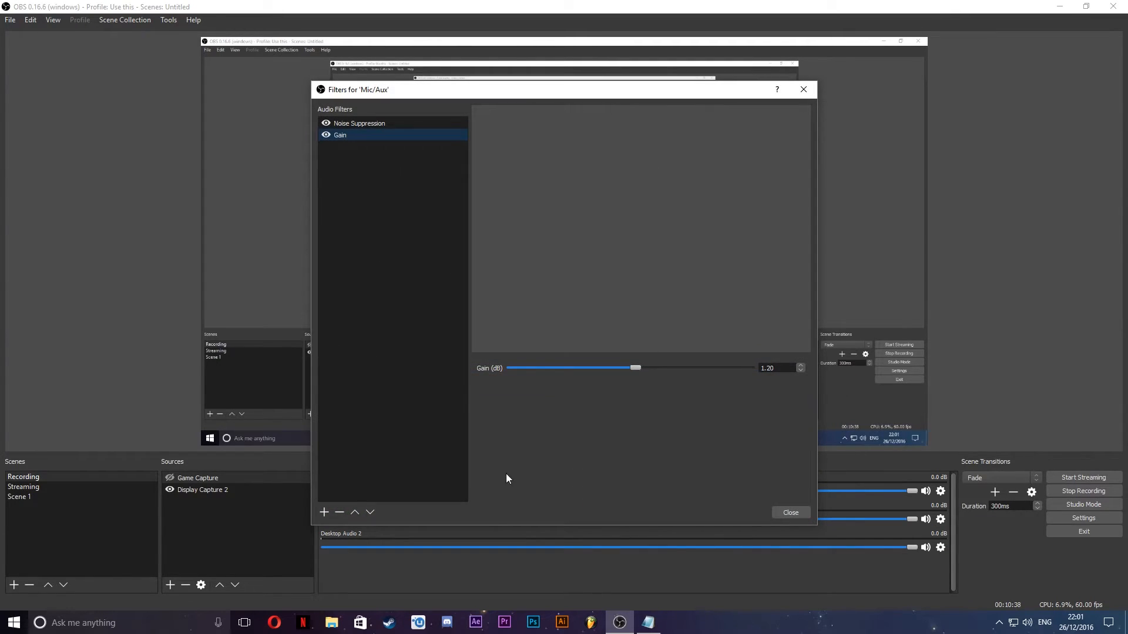
right_click(366, 167)
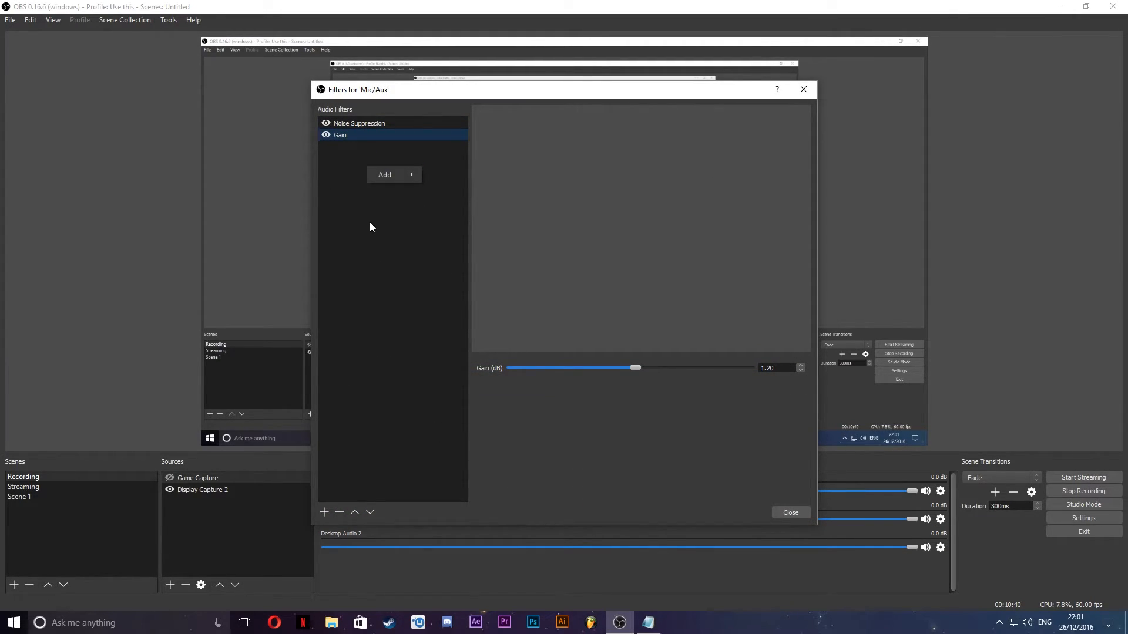
mouse_move(378, 178)
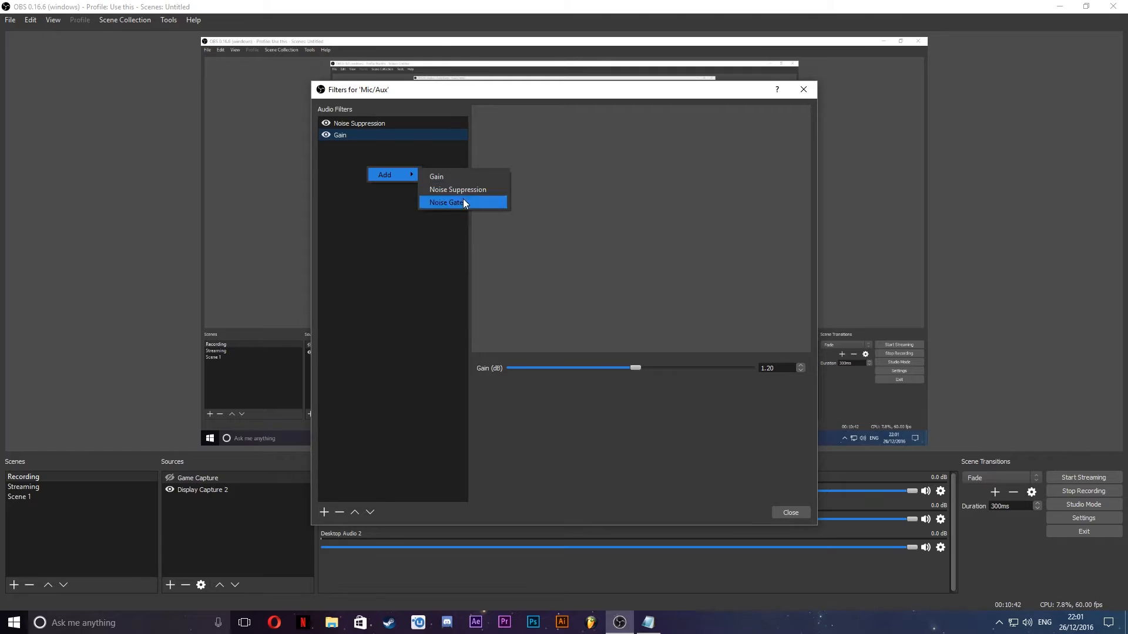
left_click(385, 132)
left_click(386, 123)
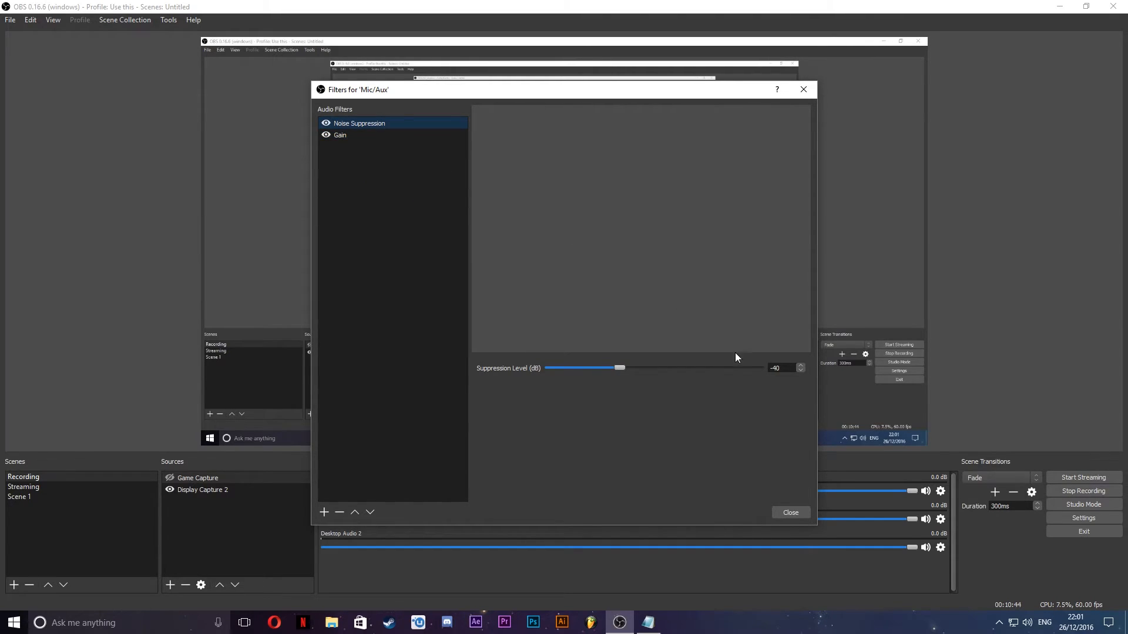
left_click(371, 132)
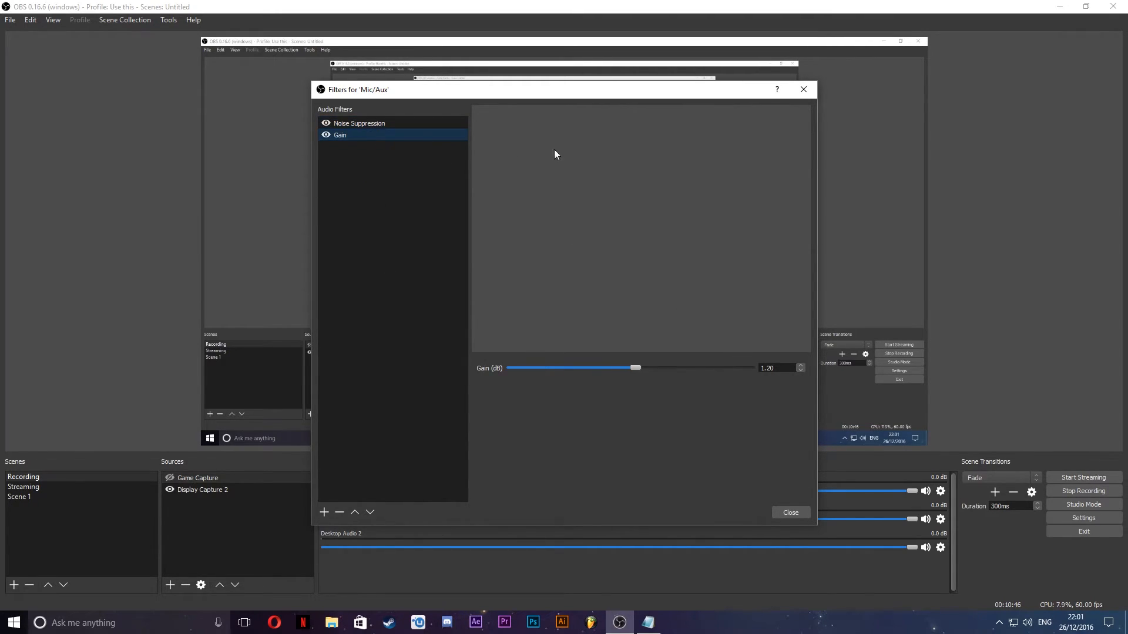
left_click(787, 509)
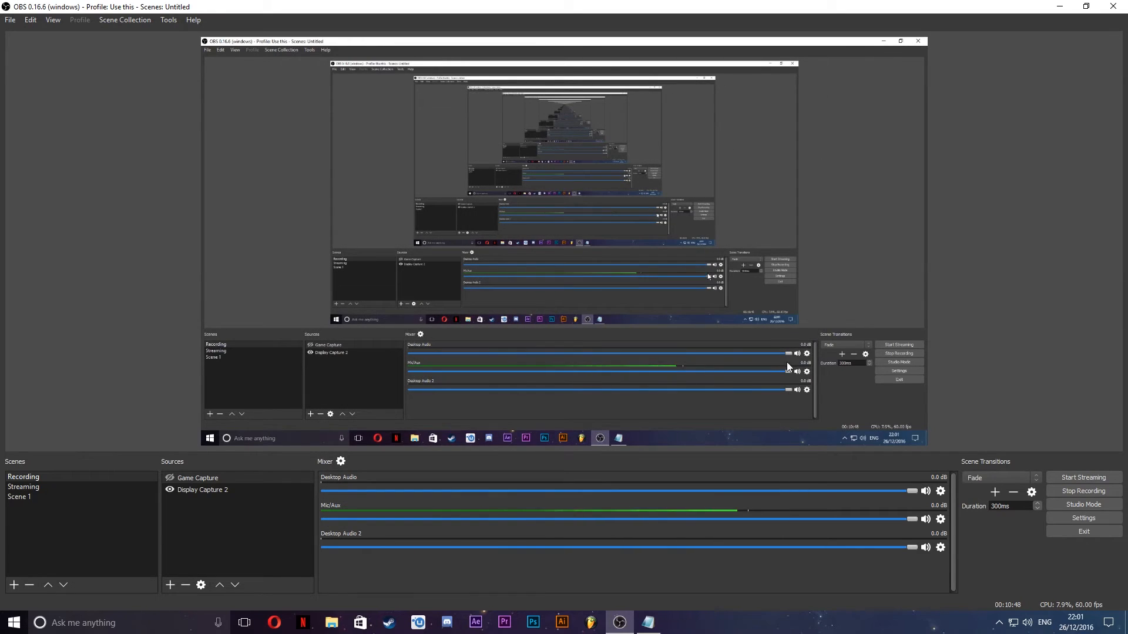